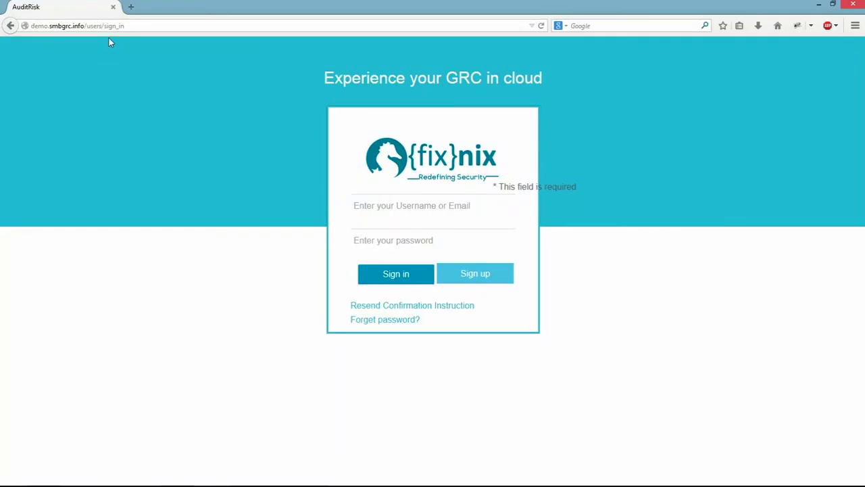
- Fill the sign-in form with the saved auditor username and the account password
left_click(392, 212)
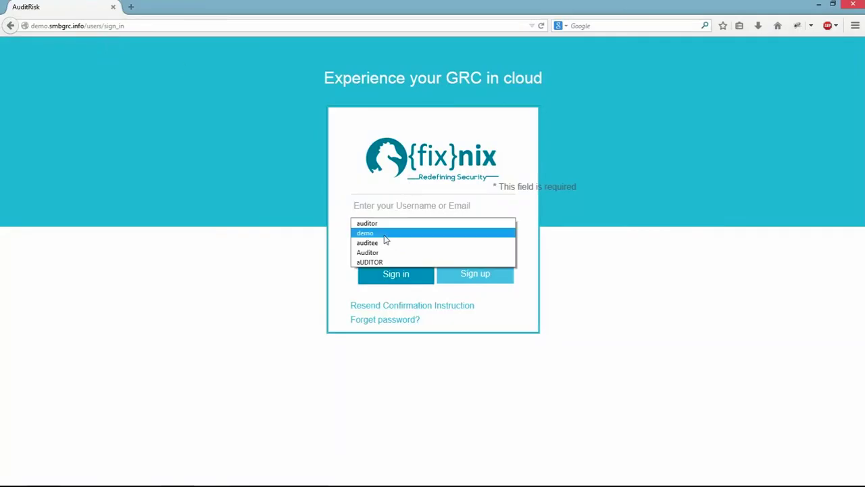
left_click(383, 224)
left_click(390, 240)
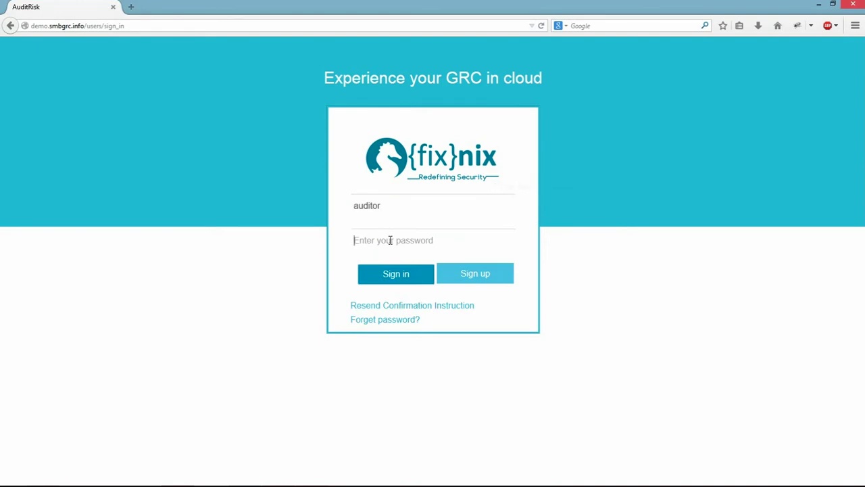
type("••••••••")
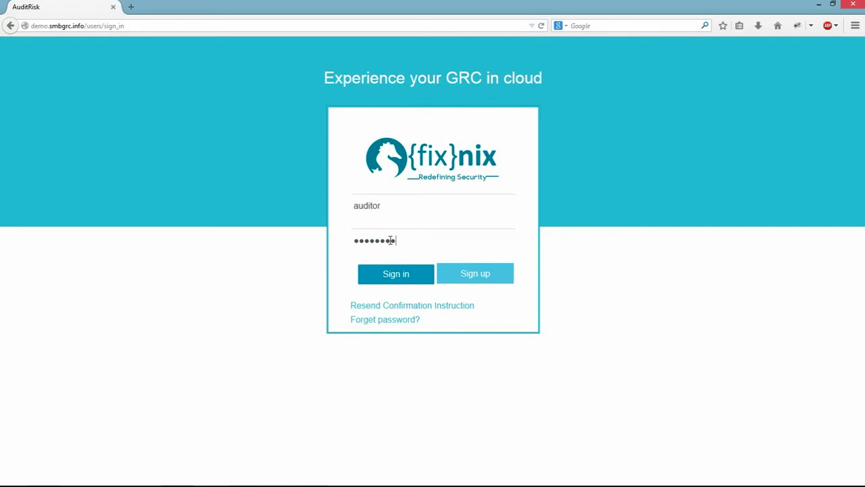
- Sign in as the auditor, dismiss the password and success popups, and show the Audit list
key("Return")
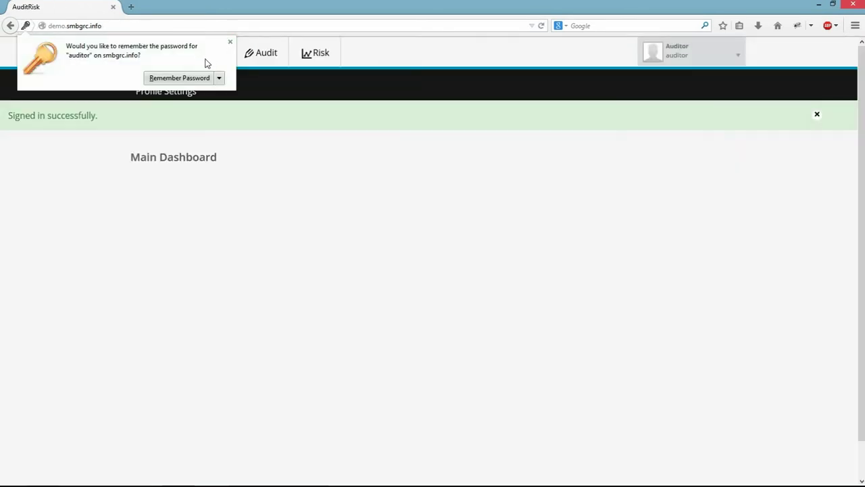
left_click(230, 43)
left_click(817, 114)
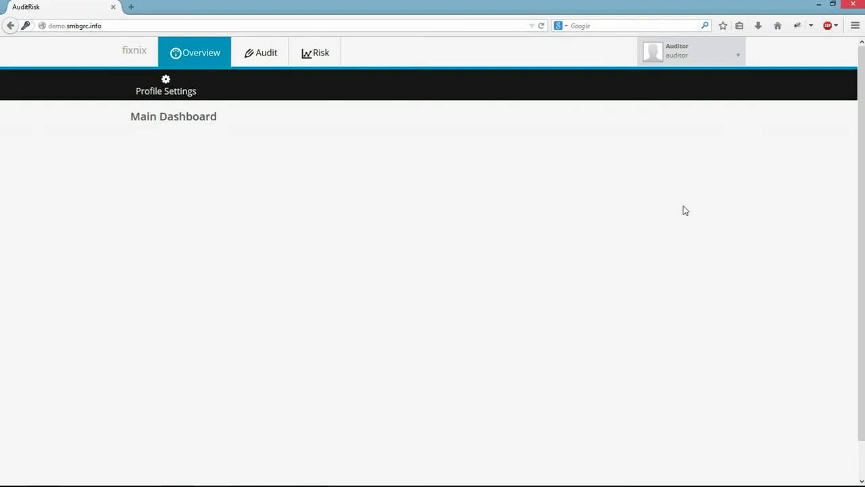
scroll(683, 210, "down", 1)
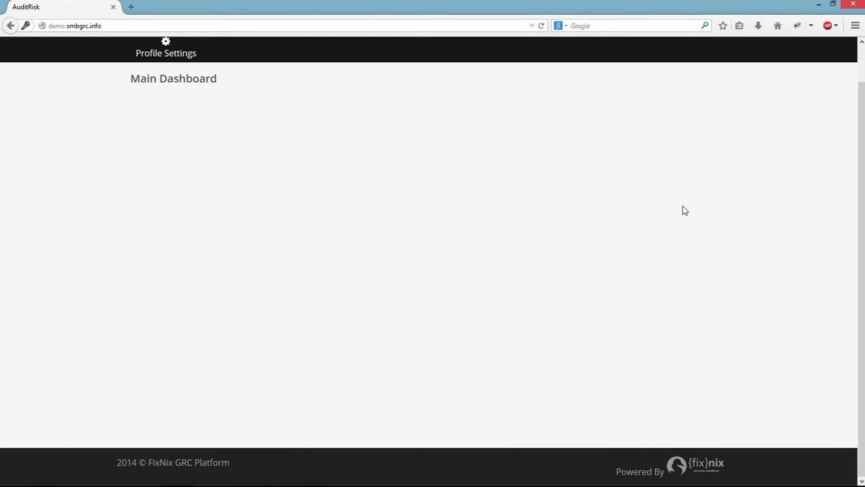
scroll(683, 210, "up", 1)
left_click(264, 59)
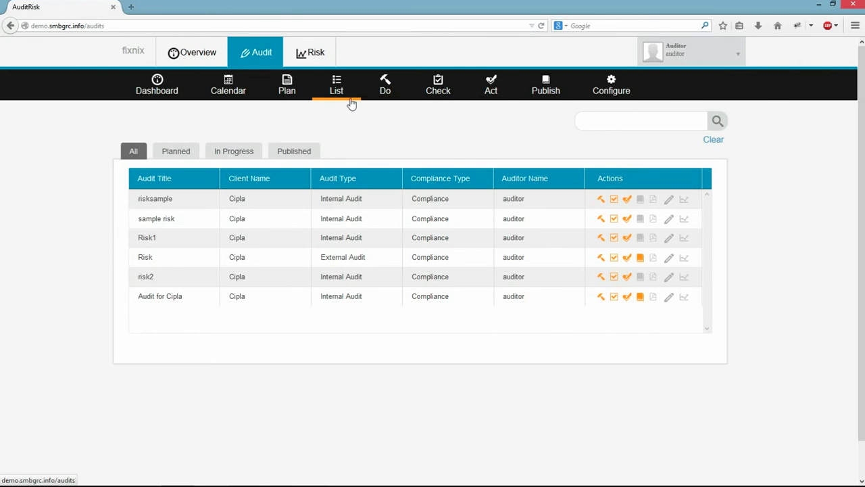
- Start a new audit plan, viewing the CSV Import Audit dialog and closing it unused
left_click(287, 89)
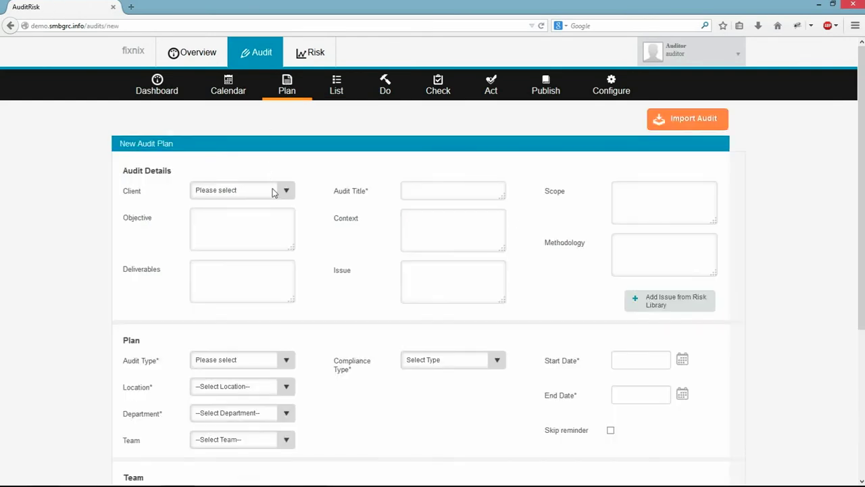
scroll(598, 319, "down", 5)
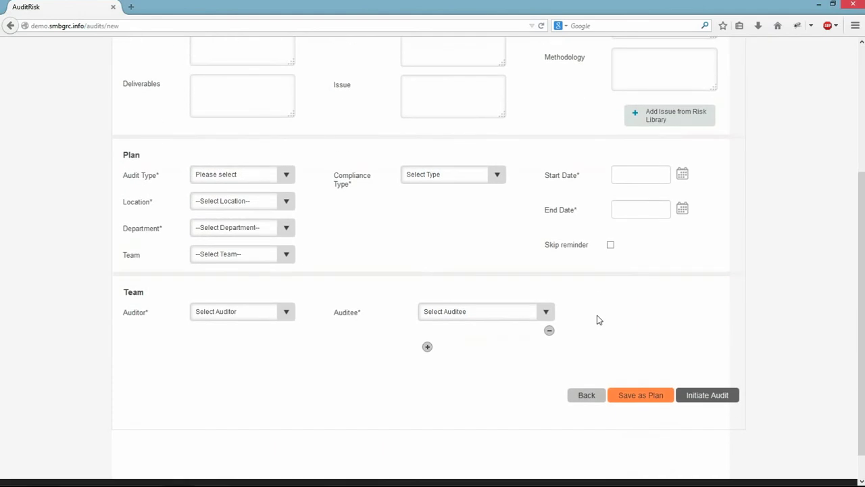
scroll(597, 319, "up", 5)
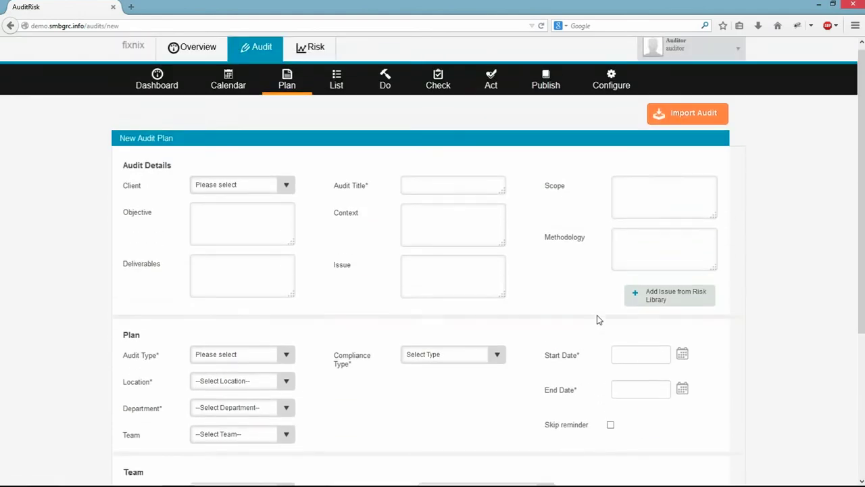
left_click(680, 121)
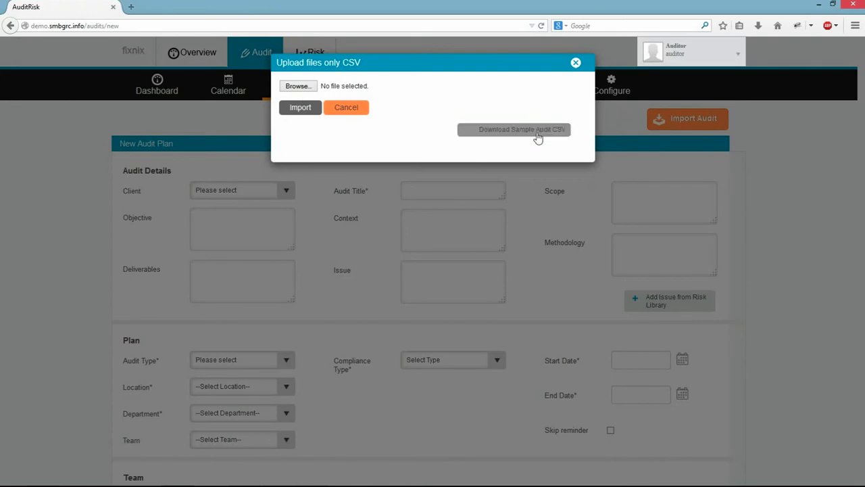
left_click(576, 63)
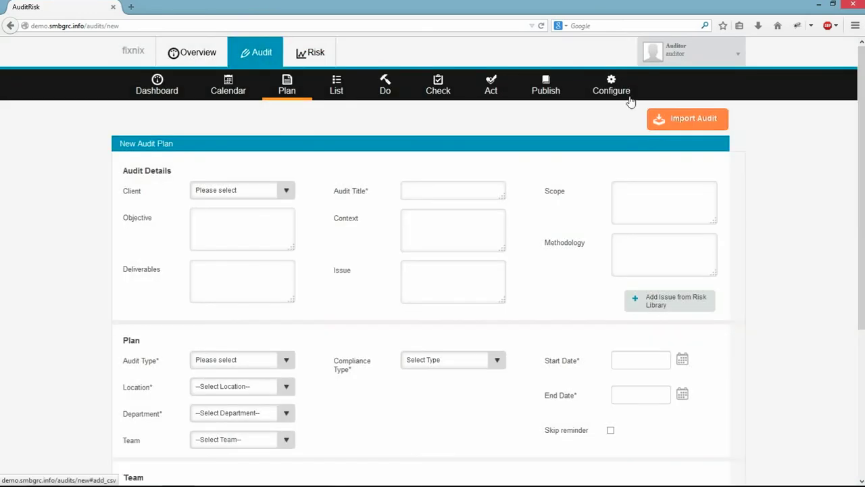
scroll(739, 148, "down", 2)
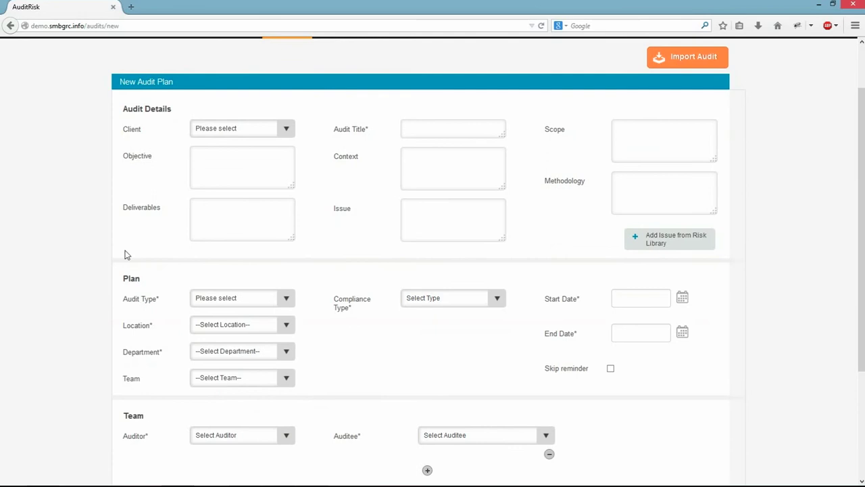
scroll(303, 292, "down", 2)
scroll(302, 292, "up", 2)
- Set the client to Cipla and fill Objective and Deliverables with 'objective'
left_click(290, 130)
left_click(257, 149)
left_click(224, 166)
key("ctrl+a")
key("ctrl+c")
key("Tab")
key("ctrl+v")
key("Tab")
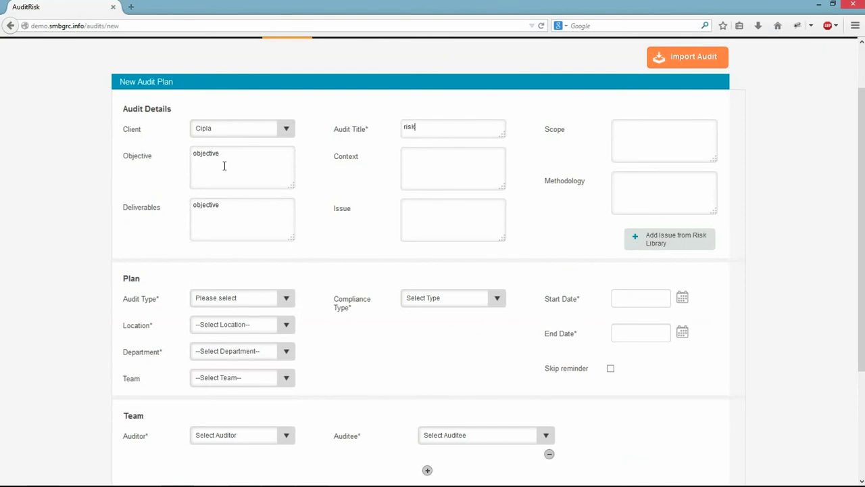
- Title the audit 'risk objective' and fill Context, Issue, Scope and Methodology with 'objective'
type("risk")
key("ctrl+v")
key("Tab")
key("ctrl+v")
key("Tab")
key("ctrl+v")
key("Tab")
key("ctrl+v")
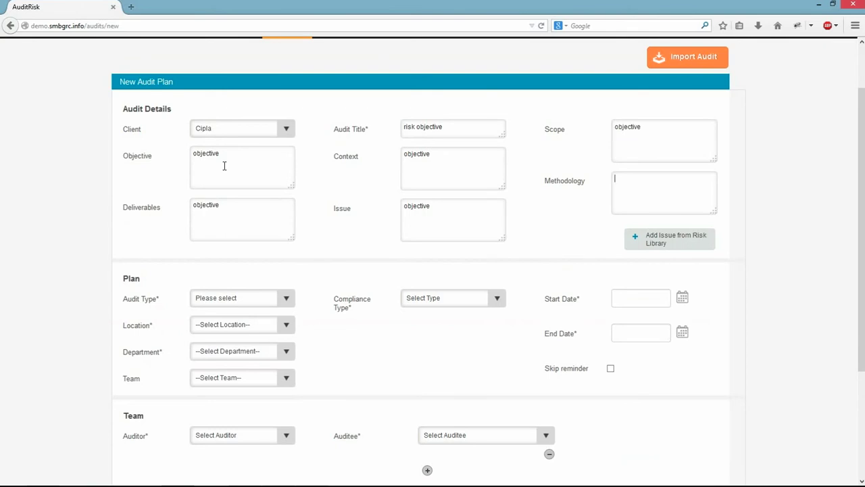
key("Tab")
key("ctrl+v")
- View the Risk Library issue list and close it without adding any issue
scroll(774, 123, "down", 2)
left_click(668, 189)
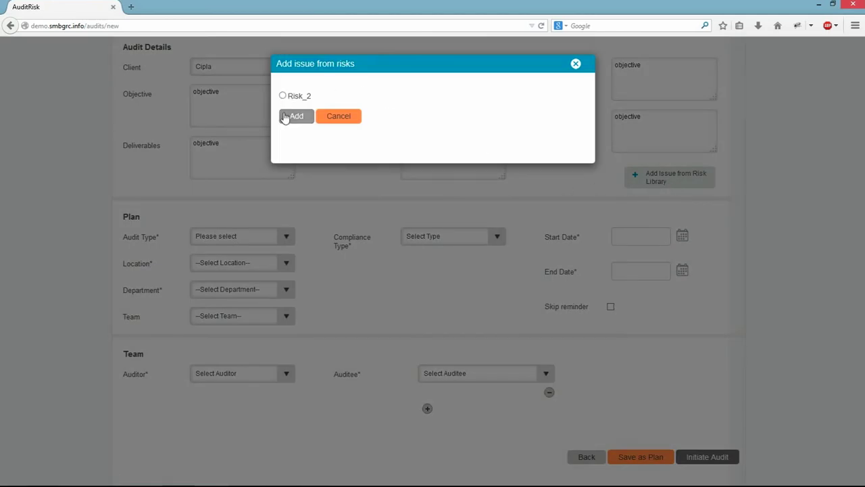
left_click(576, 66)
scroll(570, 115, "up", 4)
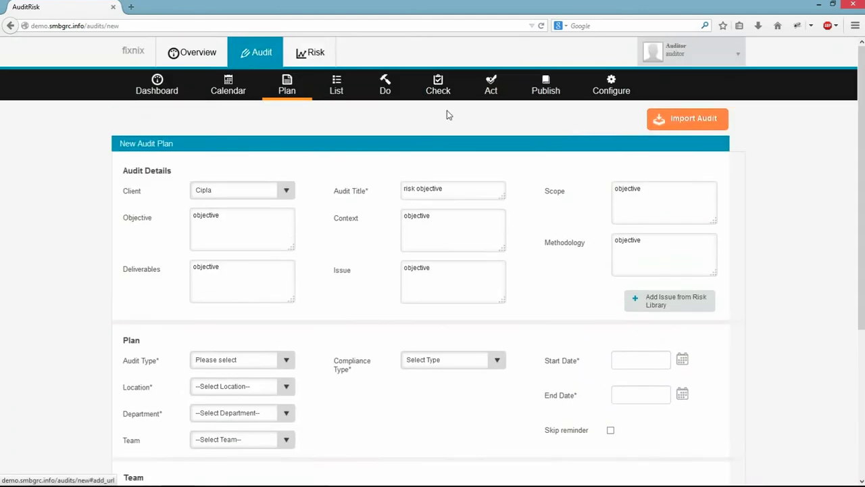
scroll(459, 137, "down", 3)
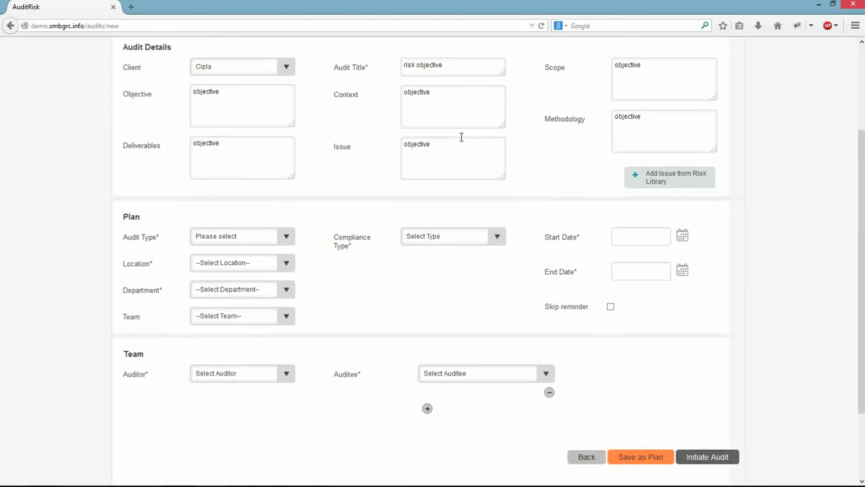
scroll(461, 137, "down", 2)
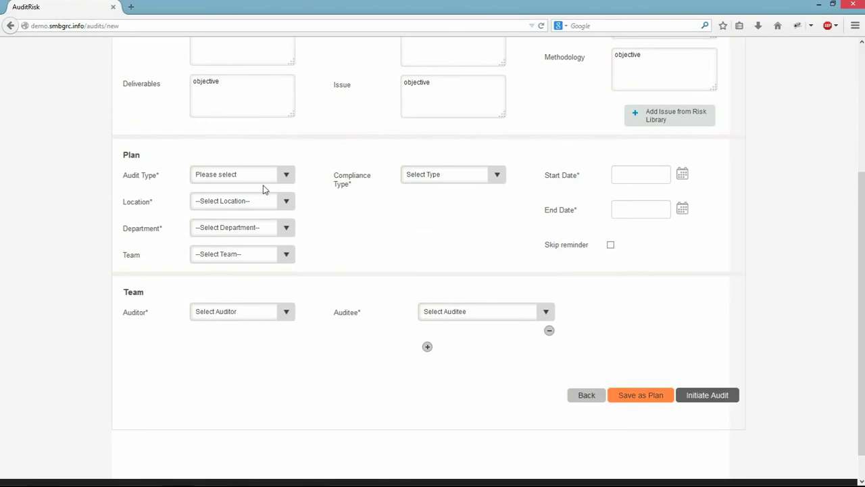
- Set the plan to Internal Audit in Chennai, IT department, Audit team1
left_click(283, 177)
left_click(222, 197)
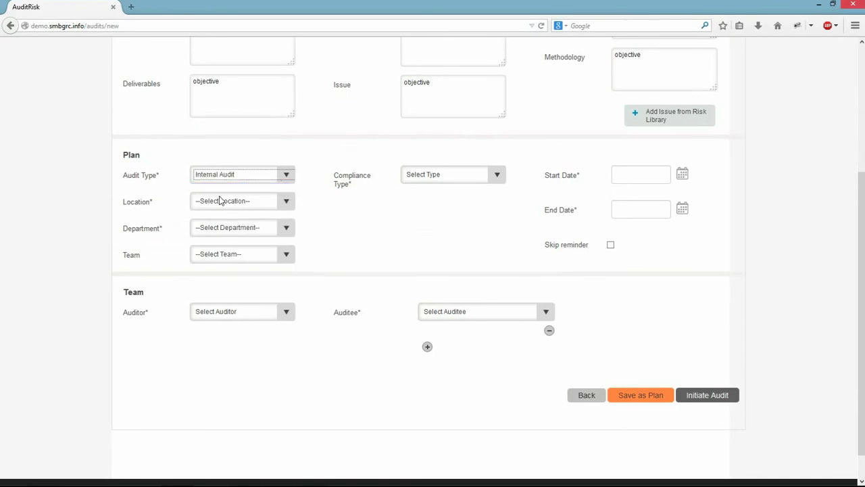
left_click(260, 202)
left_click(265, 231)
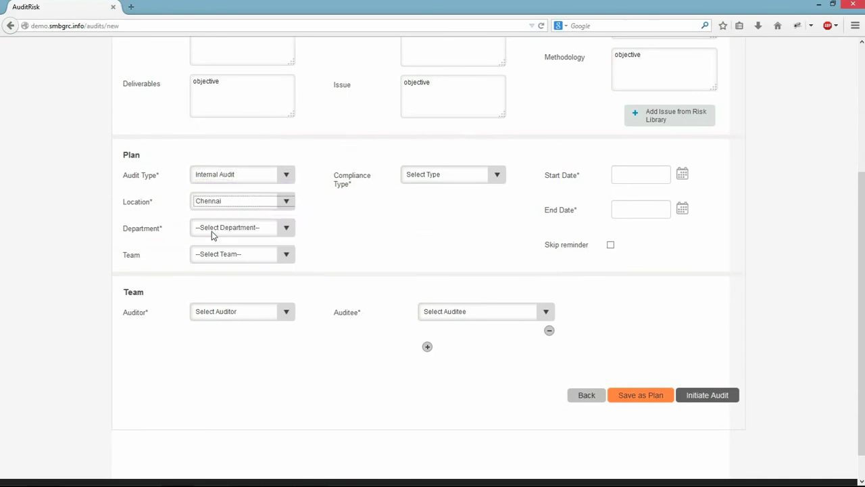
left_click(269, 231)
left_click(204, 256)
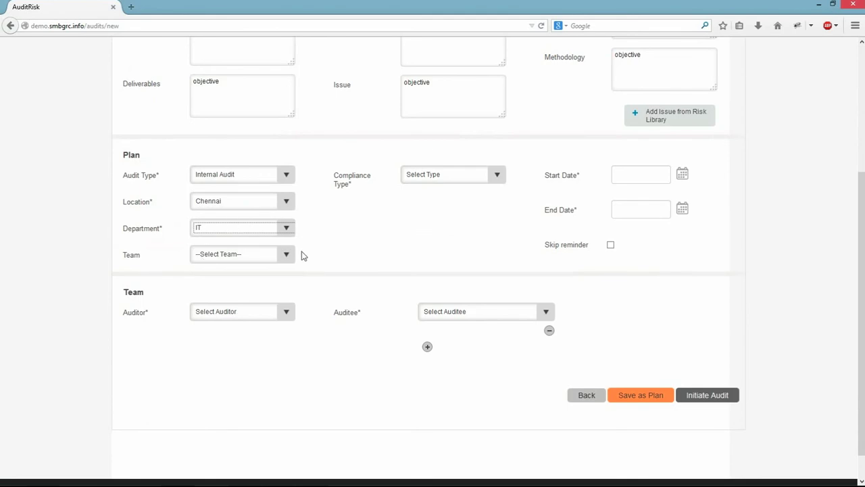
left_click(262, 257)
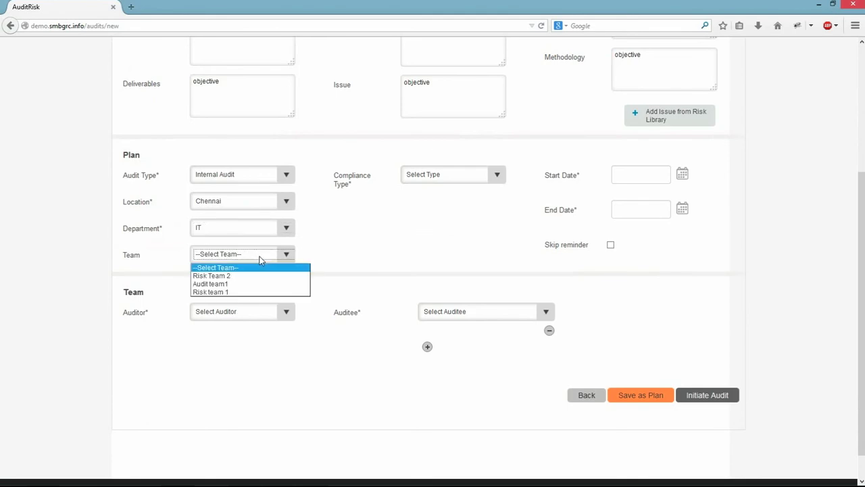
left_click(230, 284)
- Make it a NonCompliance audit on System Security running 18/08/2014 to 31/08/2014
left_click(446, 178)
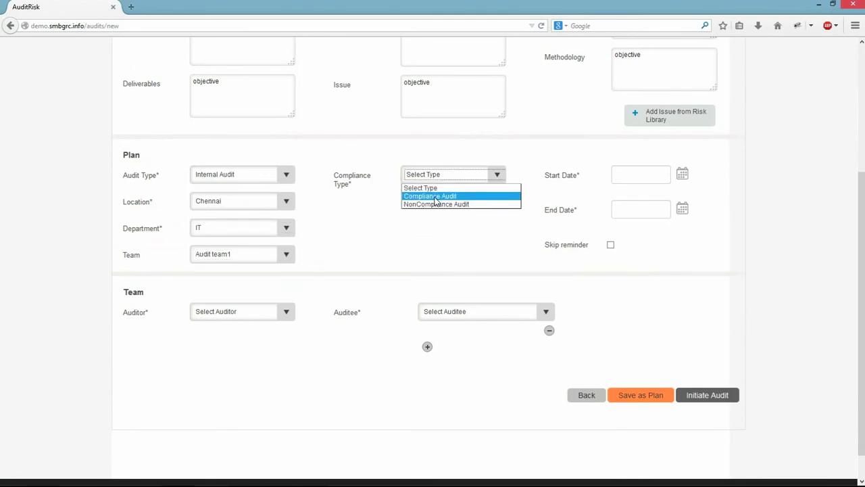
left_click(433, 204)
left_click(442, 207)
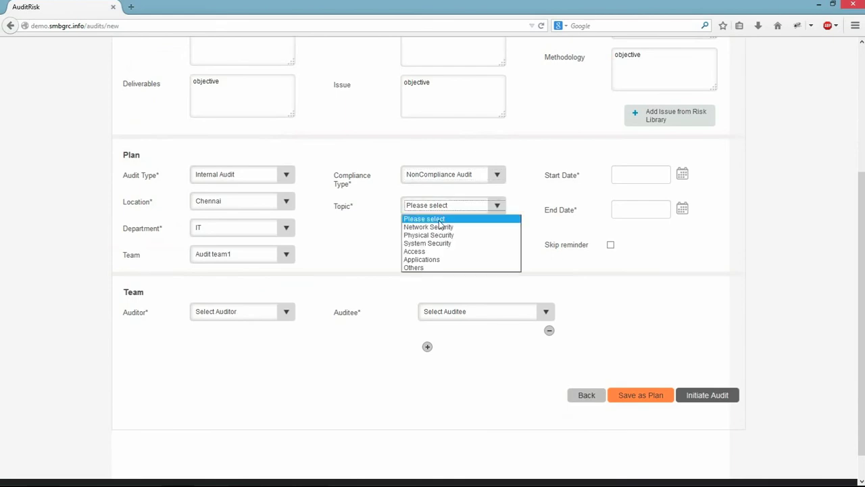
left_click(426, 244)
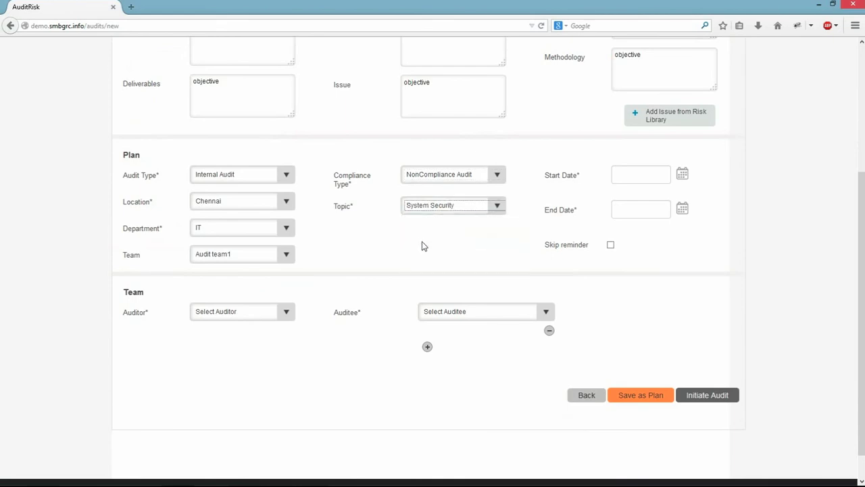
left_click(682, 174)
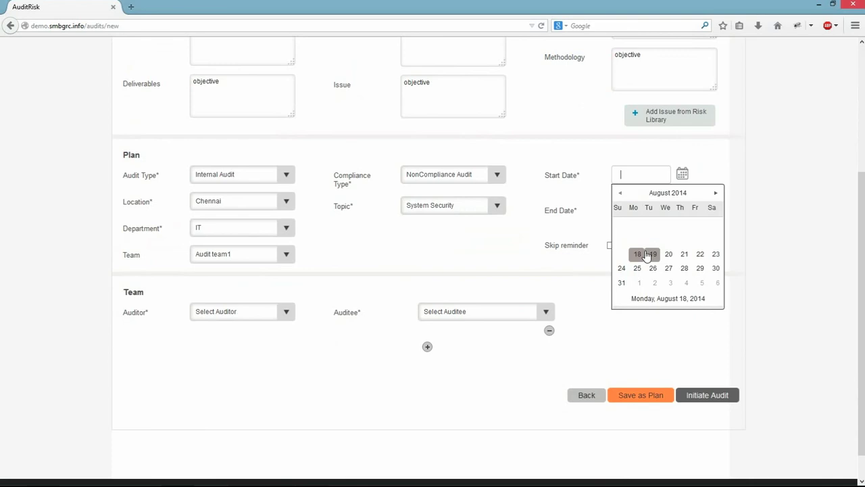
left_click(638, 254)
left_click(682, 209)
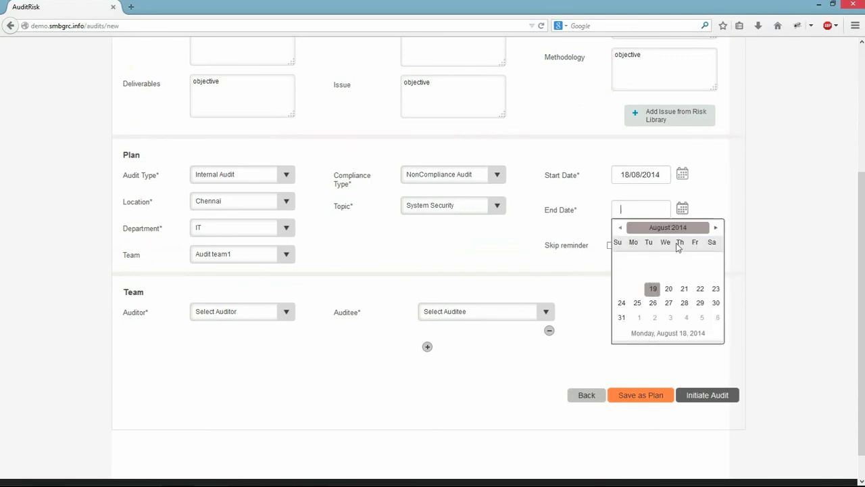
left_click(621, 317)
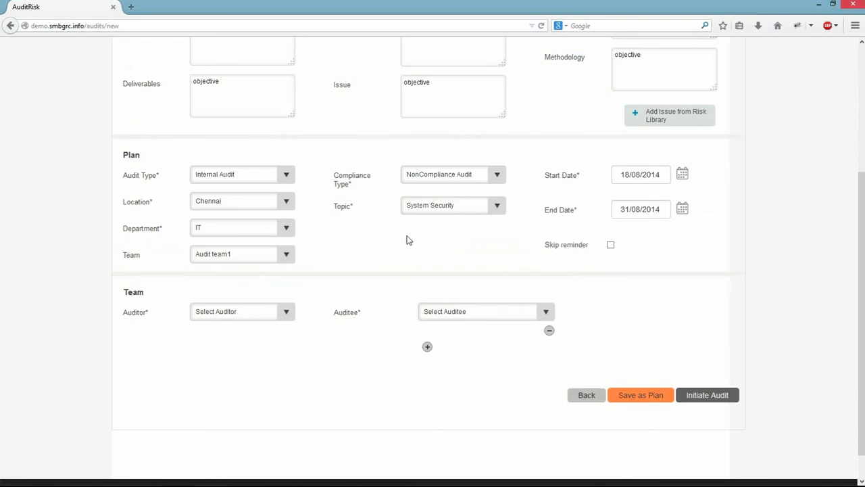
- Assign the auditor and auditee users to the audit plan
scroll(407, 240, "down", 1)
left_click(276, 280)
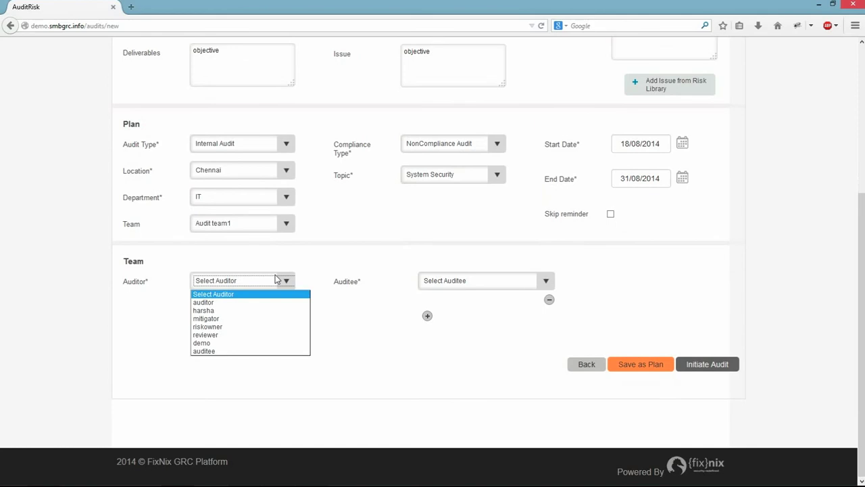
left_click(237, 302)
left_click(459, 284)
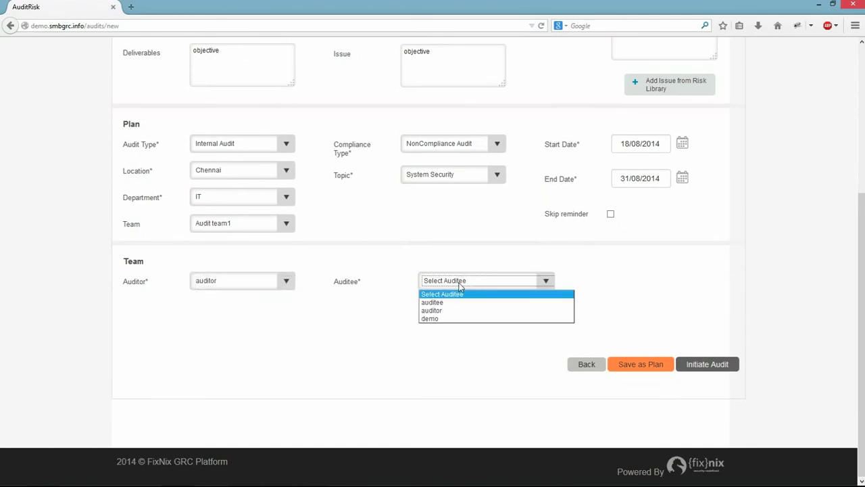
left_click(436, 302)
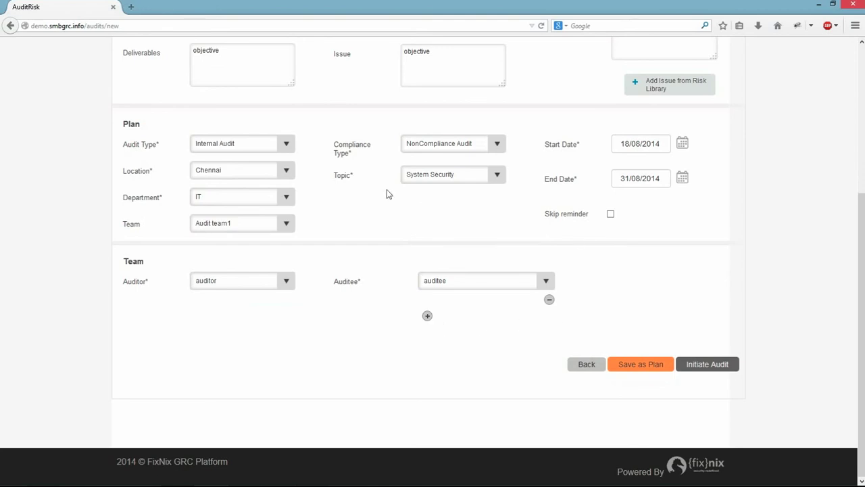
scroll(392, 237, "up", 5)
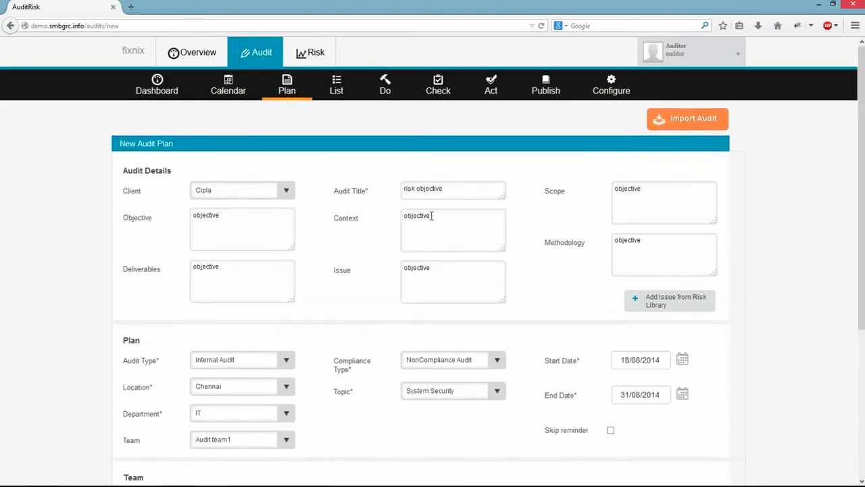
scroll(499, 216, "down", 5)
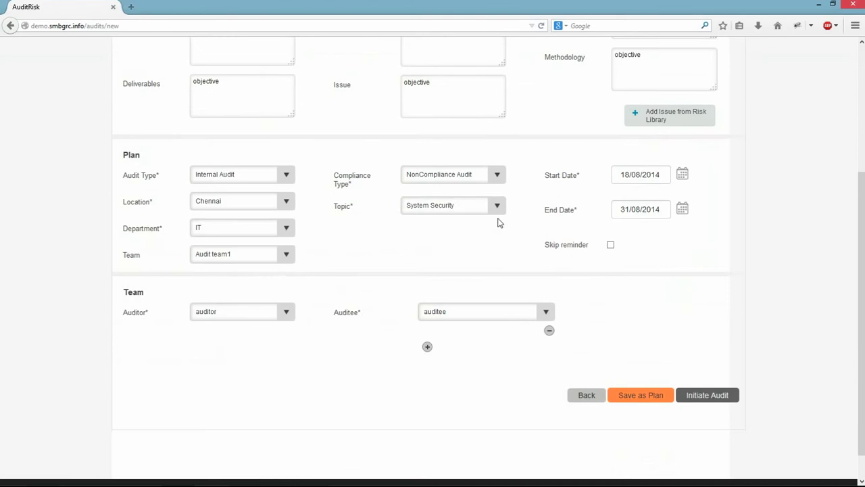
- Initiate the risk objective audit and open its Do checklist page
left_click(699, 399)
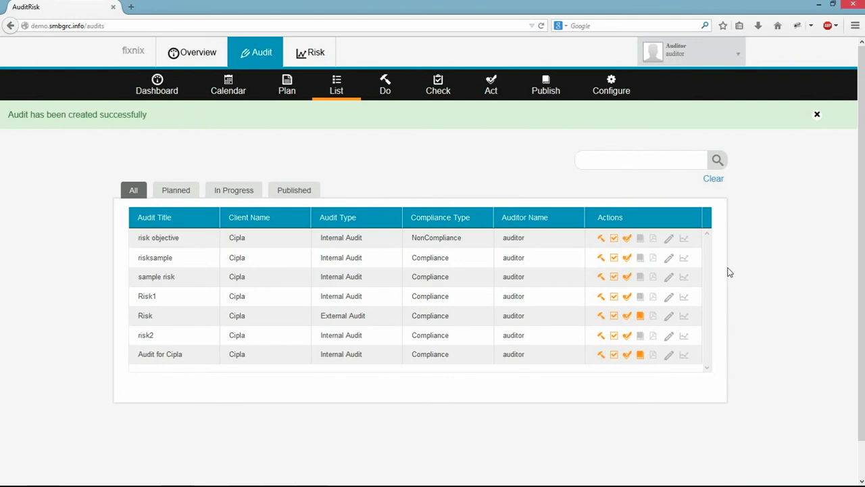
left_click(601, 240)
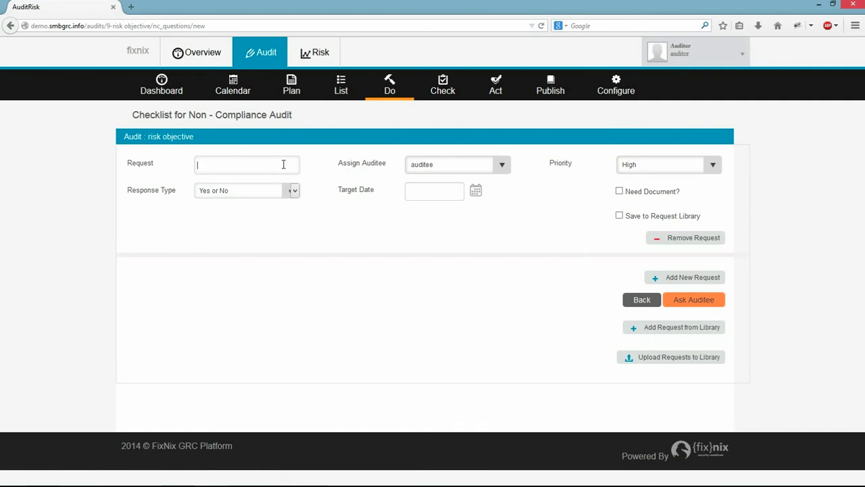
- Write the request 'objective' for the auditee with High priority and a Yes or No response
type("objective")
left_click(490, 165)
left_click(492, 165)
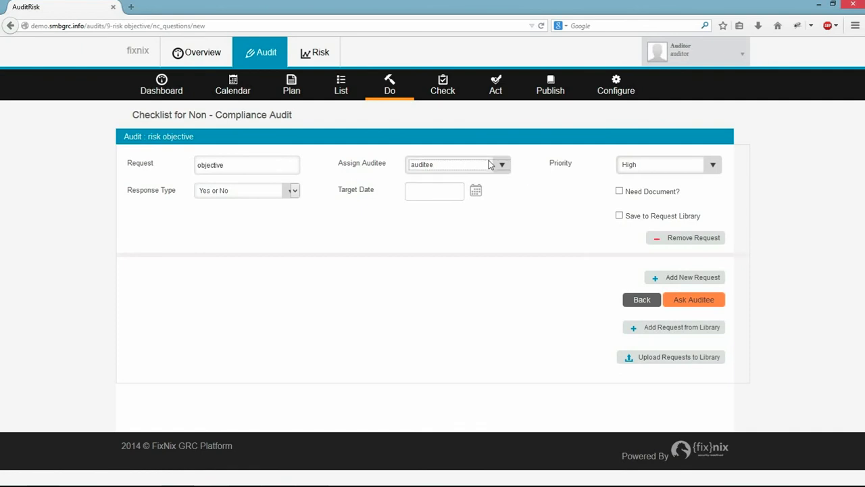
left_click(646, 169)
left_click(647, 178)
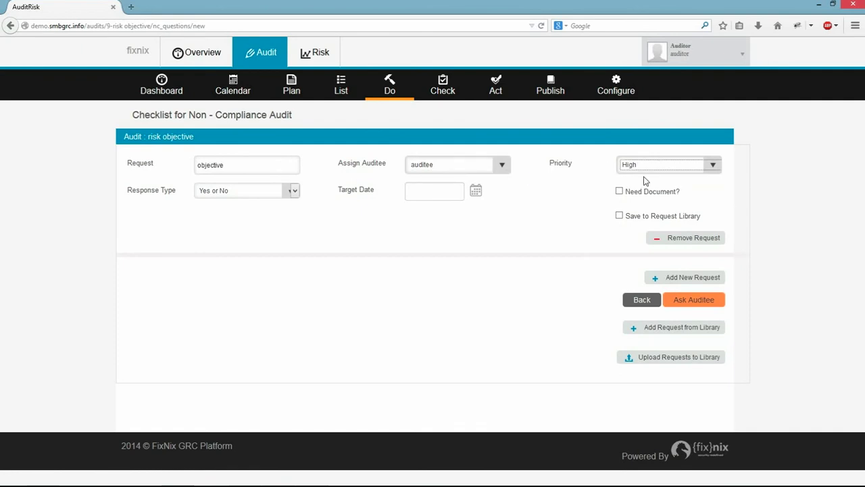
left_click(294, 192)
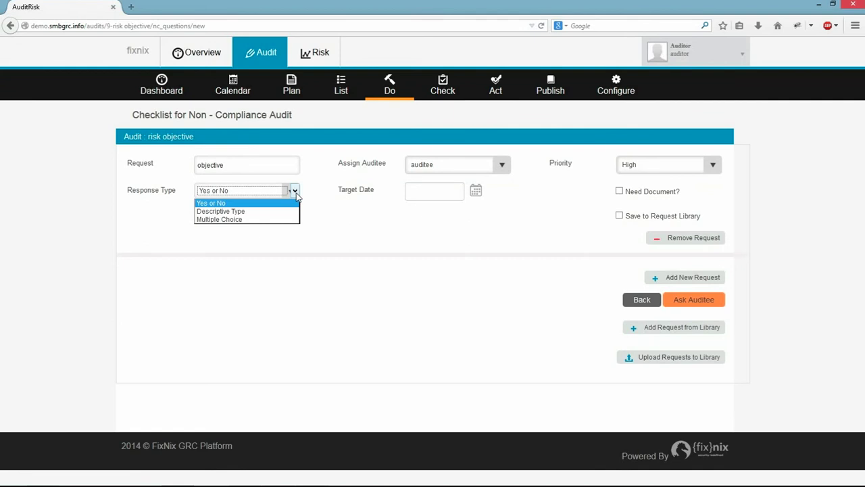
left_click(236, 203)
- Set target date 26/08/2014, require a document, send it to the auditee, and switch to the private window
left_click(476, 191)
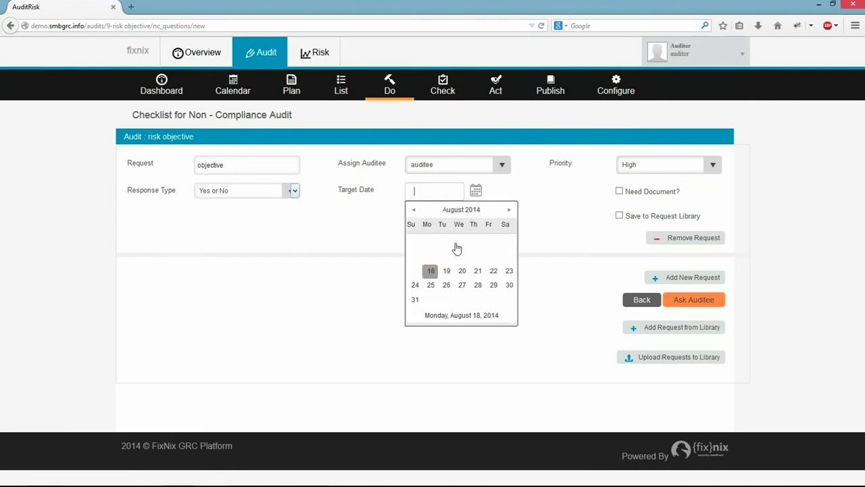
left_click(446, 286)
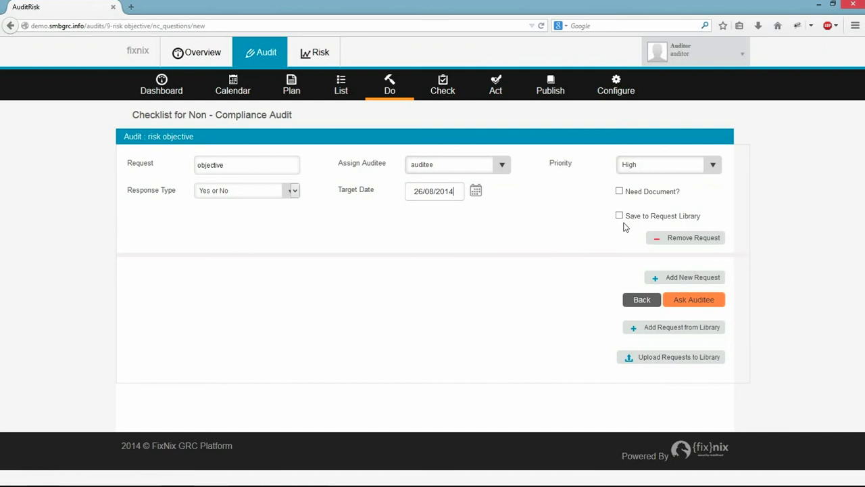
left_click(620, 191)
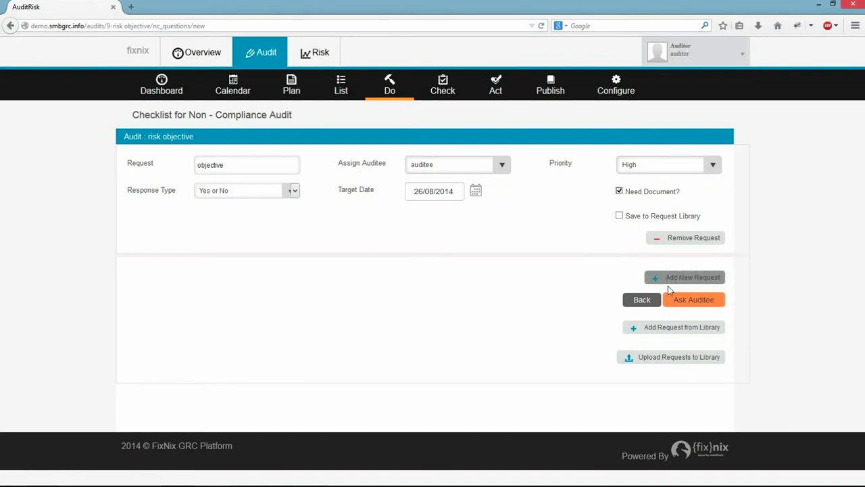
left_click(682, 307)
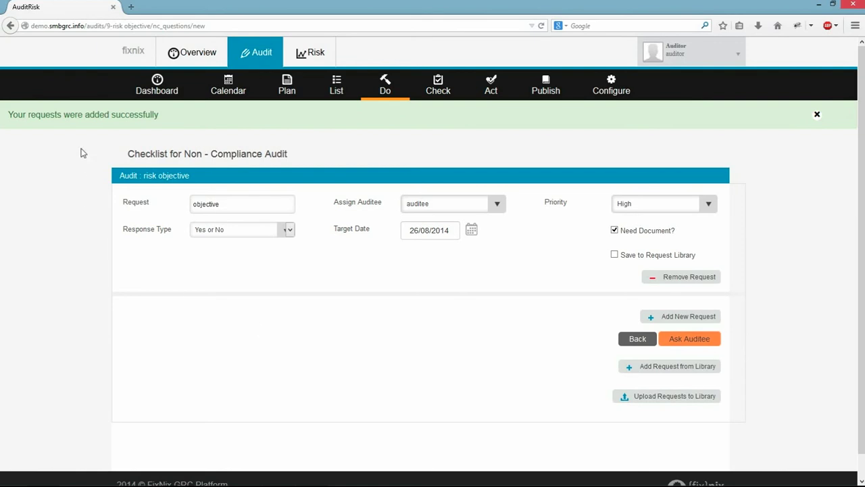
key("alt+Tab")
key("alt+Tab")
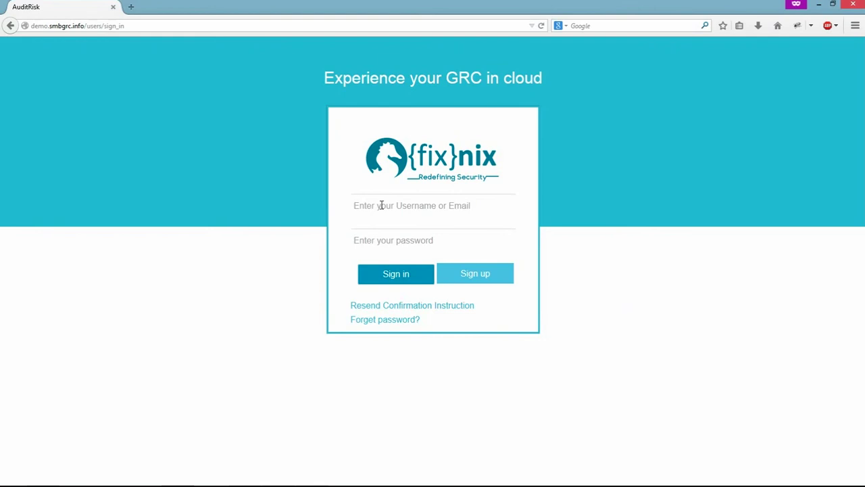
- Sign in with the auditee account in the private window and show the Audit list
type("aud")
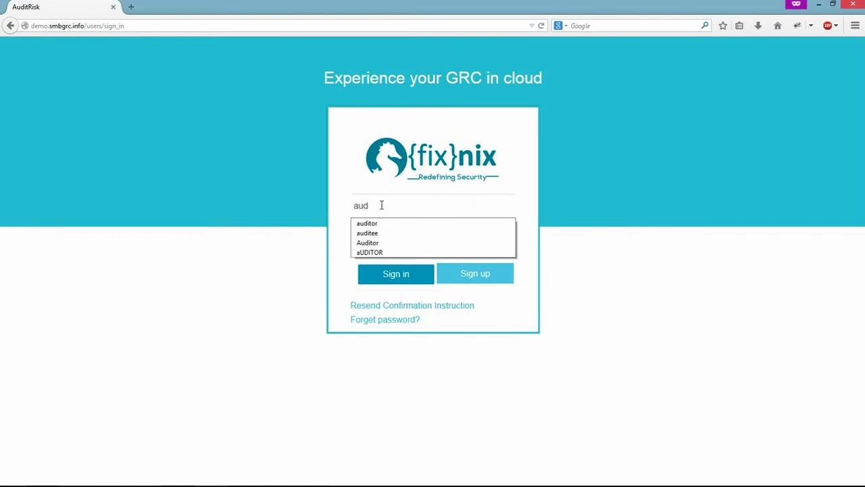
key("Down")
key("Down")
key("Return")
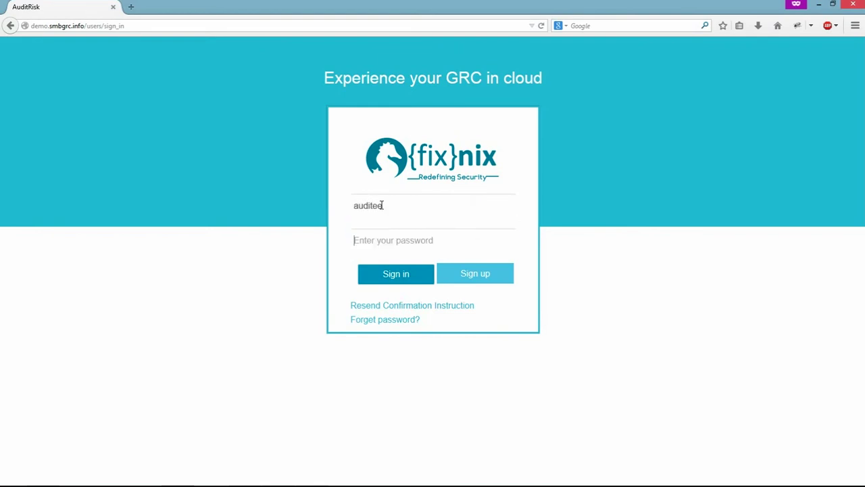
key("Tab")
type("•••")
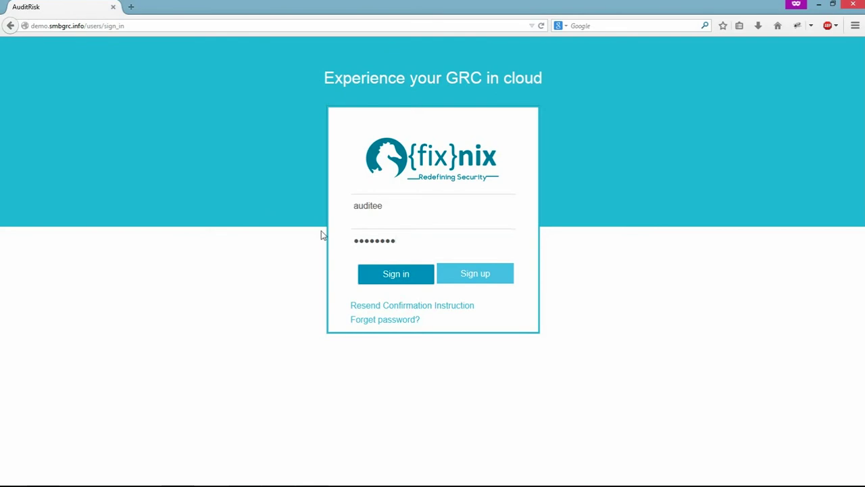
key("Return")
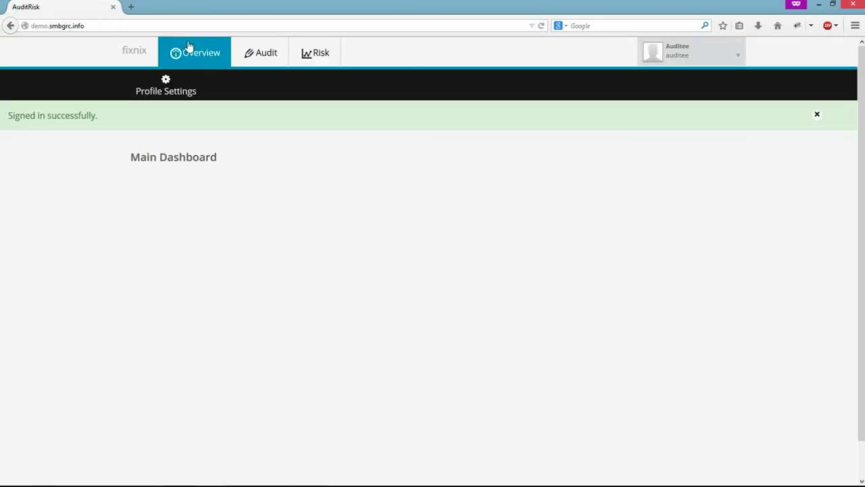
left_click(266, 58)
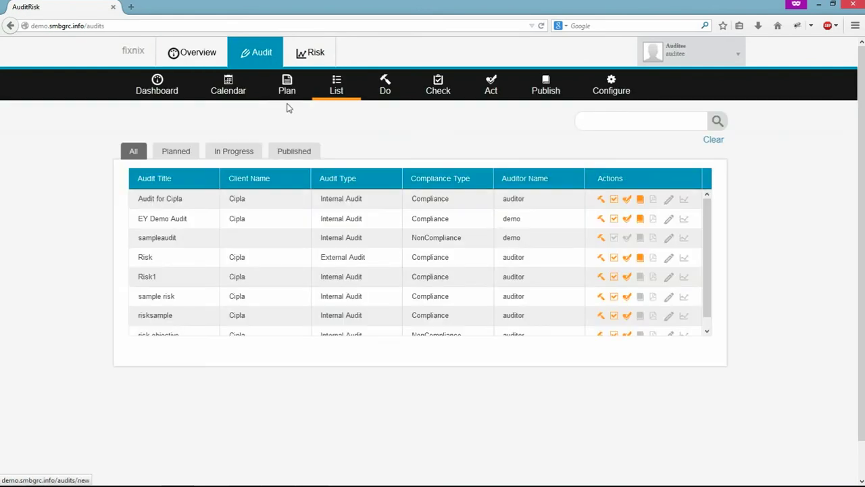
- Answer the risk objective request with SIIA_award.JPG attached, save it, and submit to the auditor
scroll(181, 235, "down", 1)
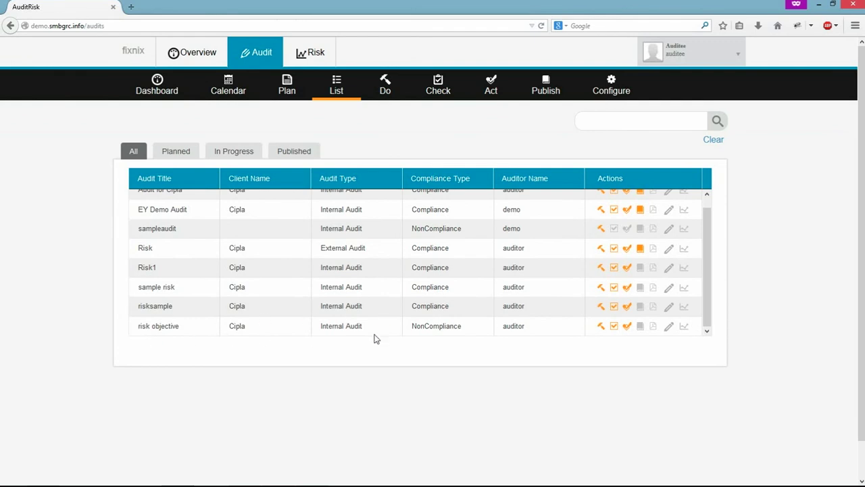
left_click(601, 327)
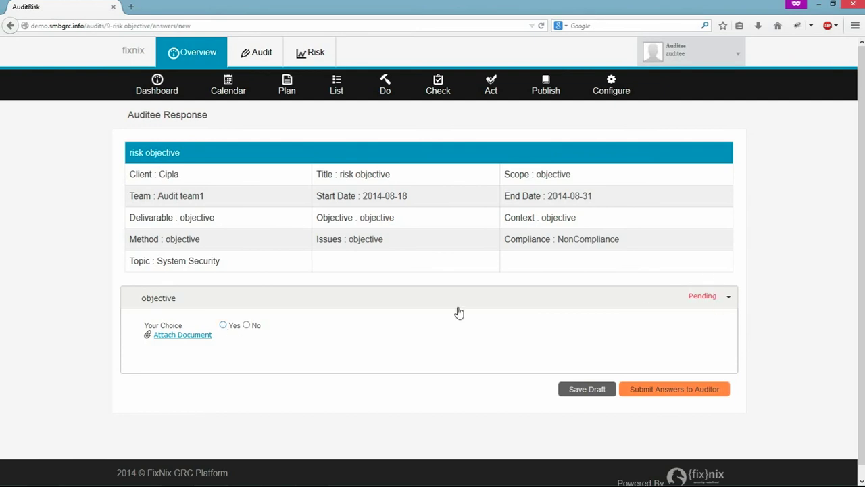
left_click(172, 334)
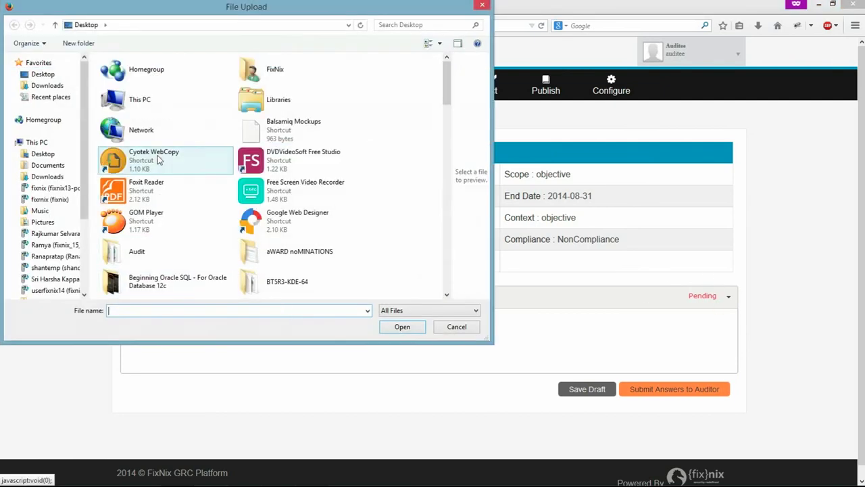
double_click(308, 251)
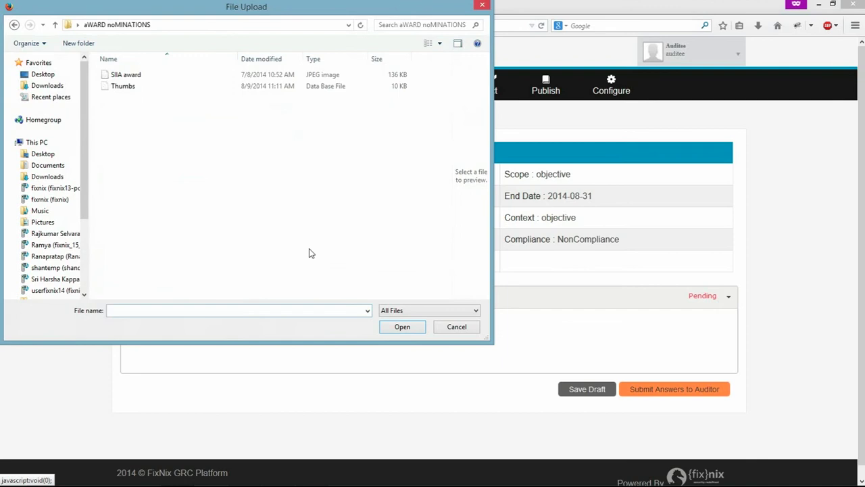
double_click(151, 80)
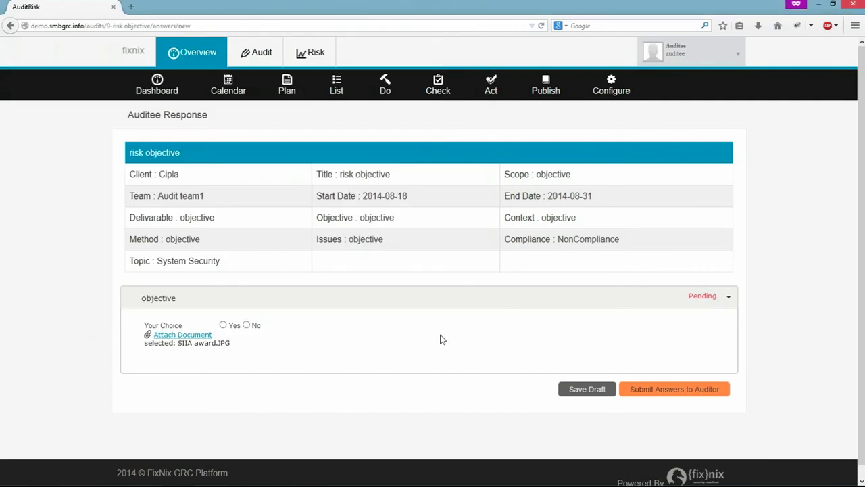
left_click(677, 398)
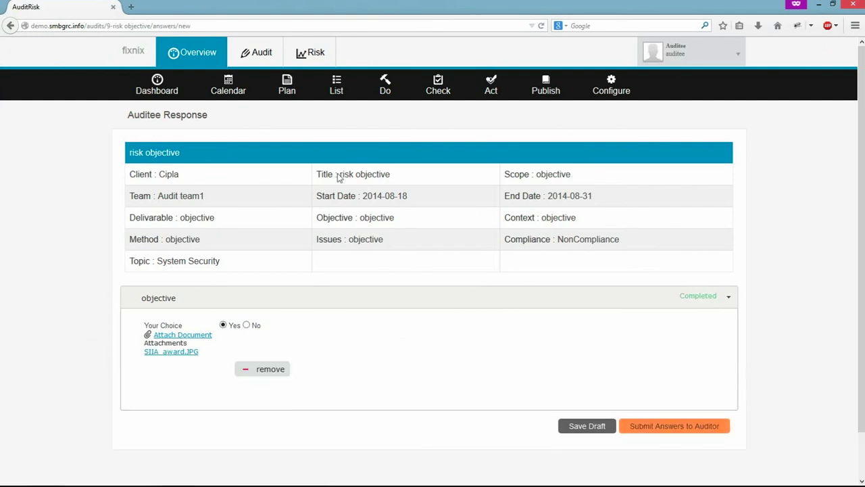
left_click(634, 427)
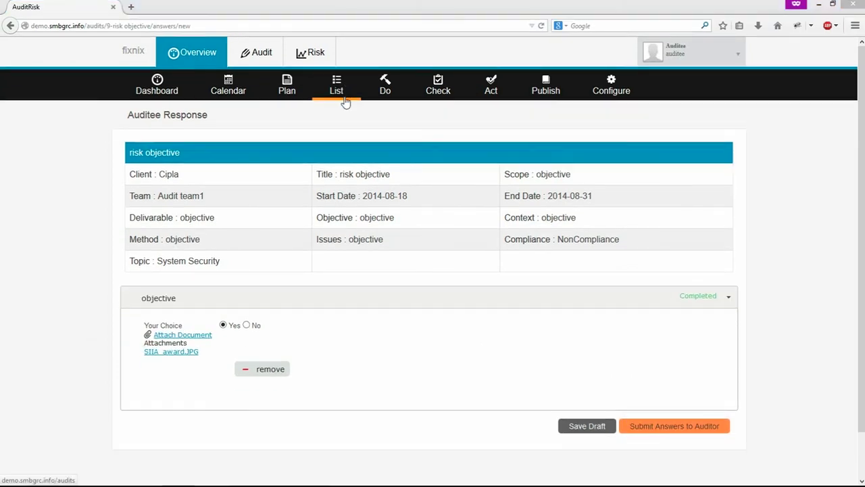
key("alt+Tab")
- Start the Check step for risk objective and set the closure date to 26/08/2014
left_click(336, 87)
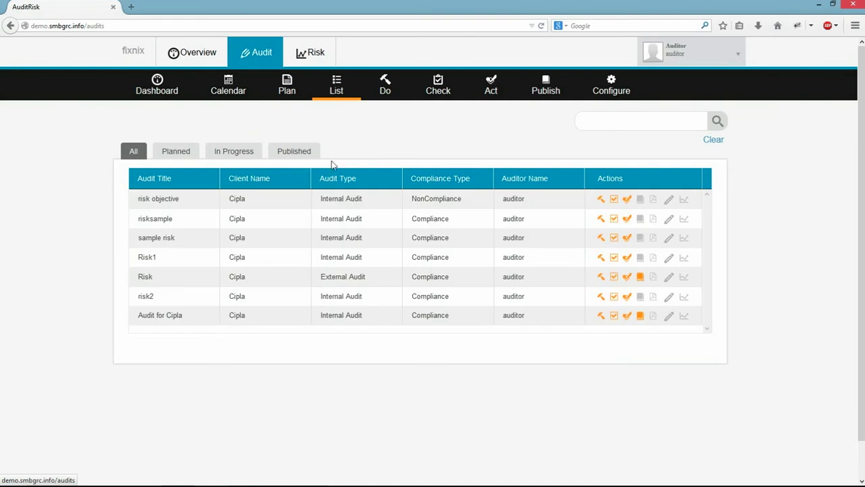
left_click(615, 202)
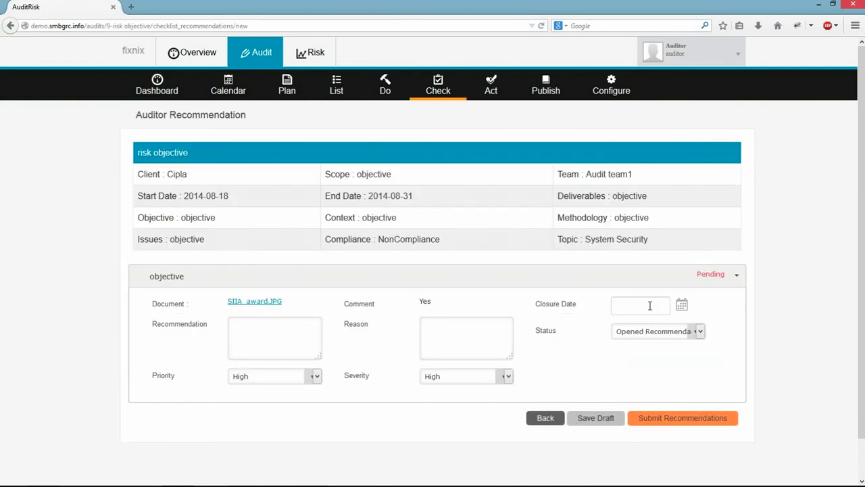
left_click(682, 305)
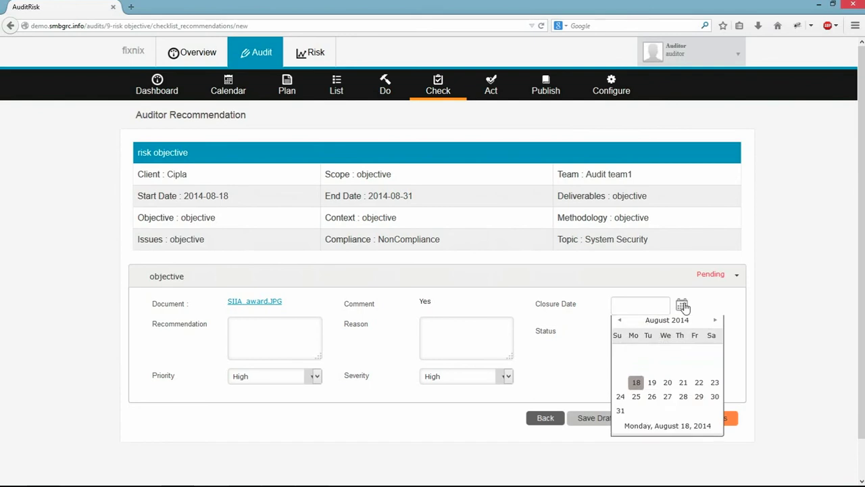
left_click(653, 401)
- Enter recommendation and reason 'objective', status Risk accepted for Recommendation, High priority and severity
left_click(275, 337)
type("objective")
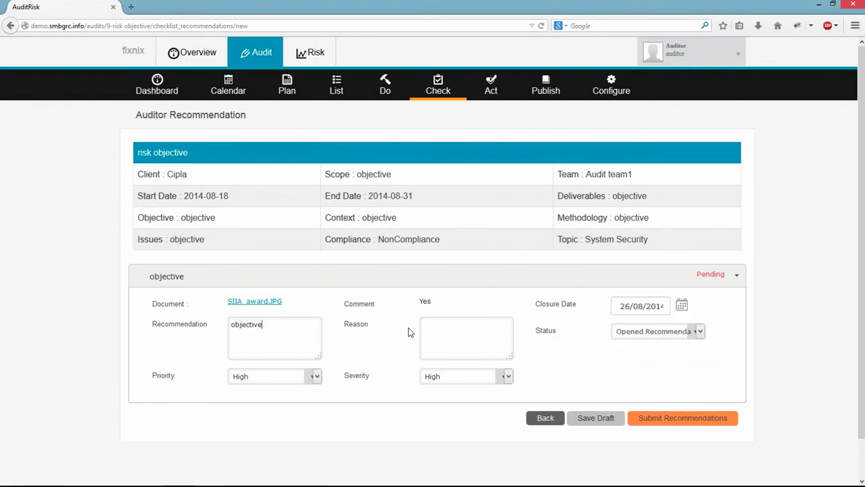
left_click(443, 331)
type("objective")
left_click(622, 333)
left_click(639, 354)
left_click(305, 379)
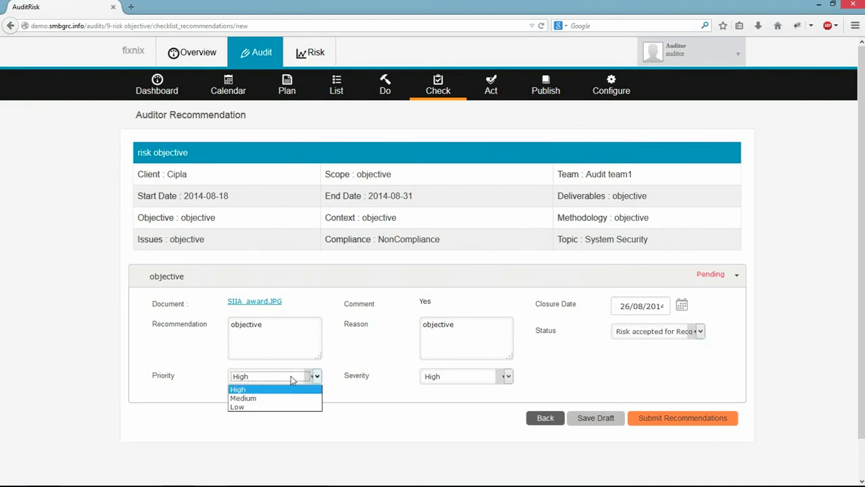
left_click(290, 376)
left_click(435, 377)
left_click(435, 377)
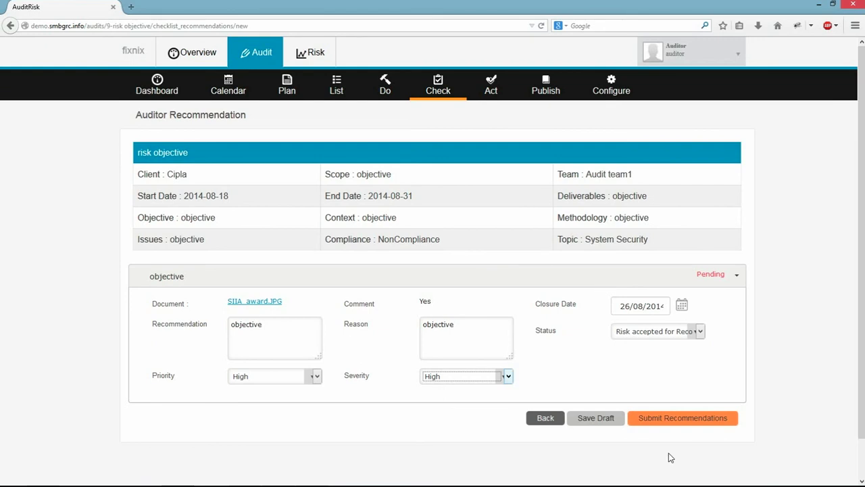
- Submit the recommendations, dismiss the success message, and return to the auditee's window
left_click(668, 422)
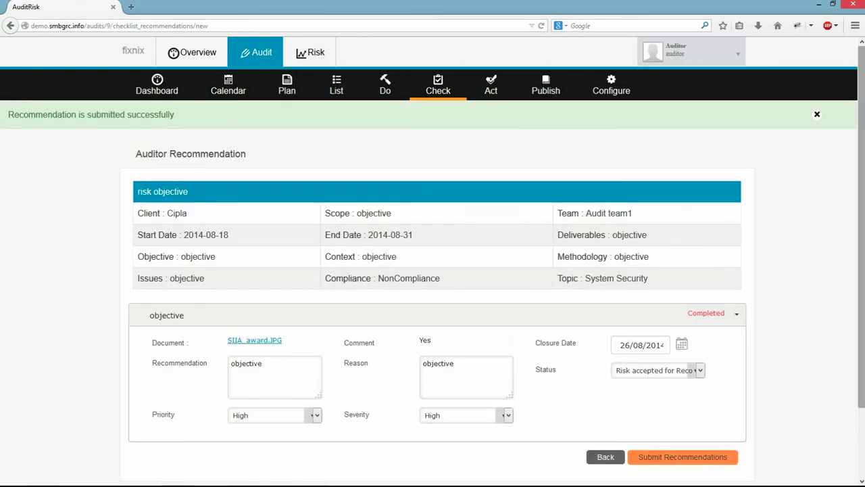
left_click(817, 115)
key("alt")
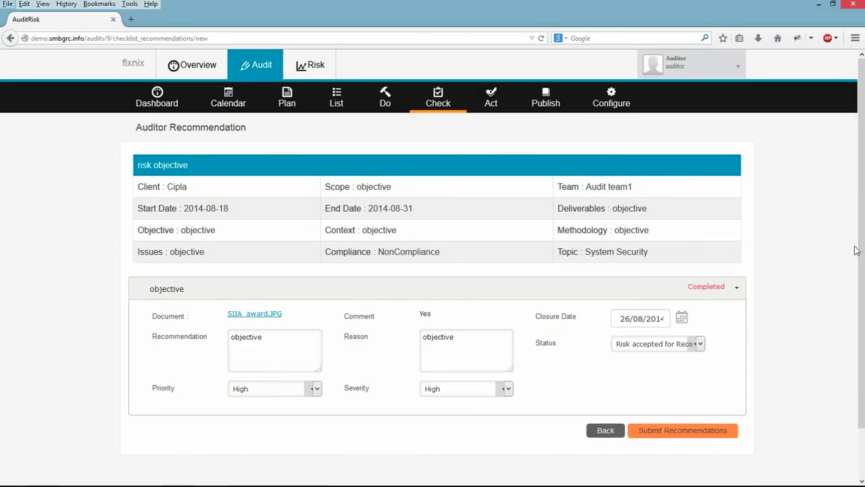
key("alt")
key("alt+Tab")
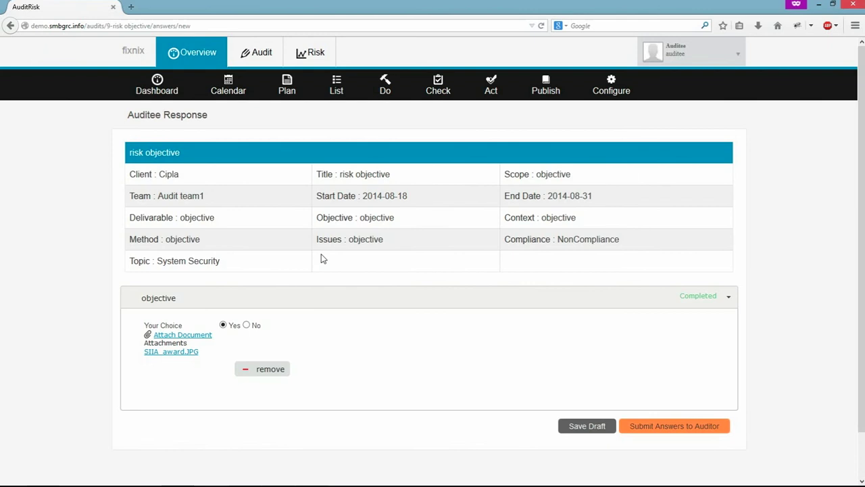
- Start the risk objective Act step with 'objective' as both corrective and preventive action
left_click(340, 91)
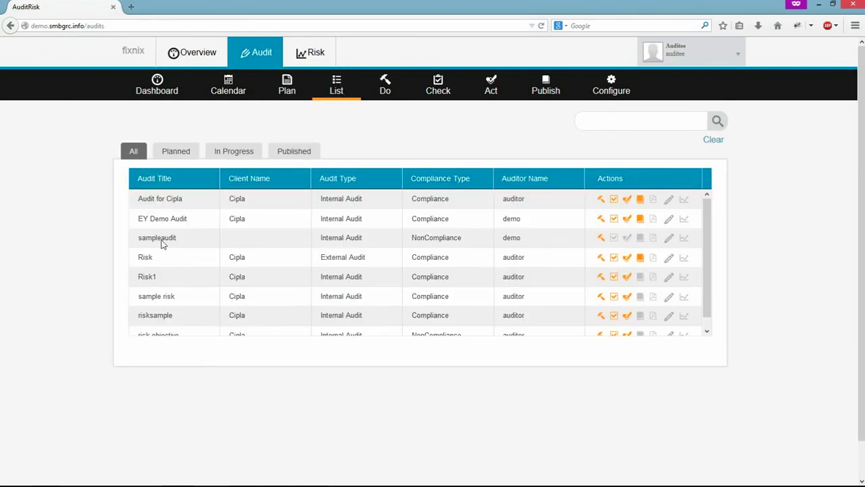
scroll(190, 222, "down", 1)
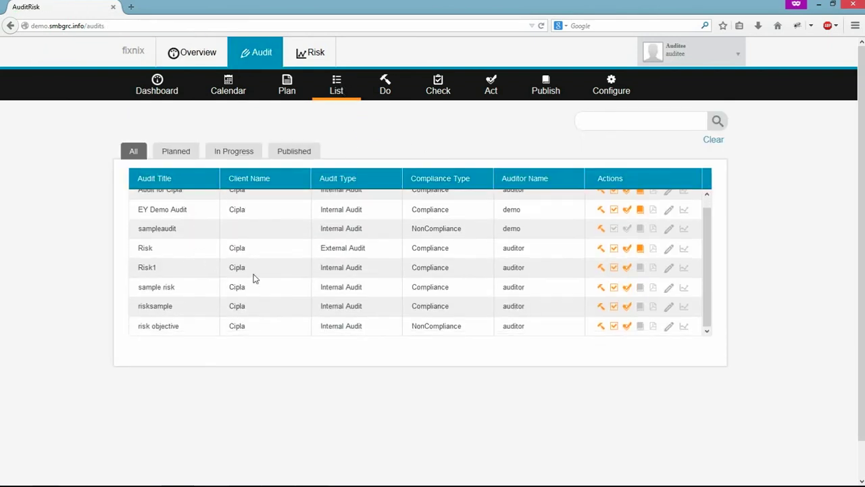
left_click(628, 326)
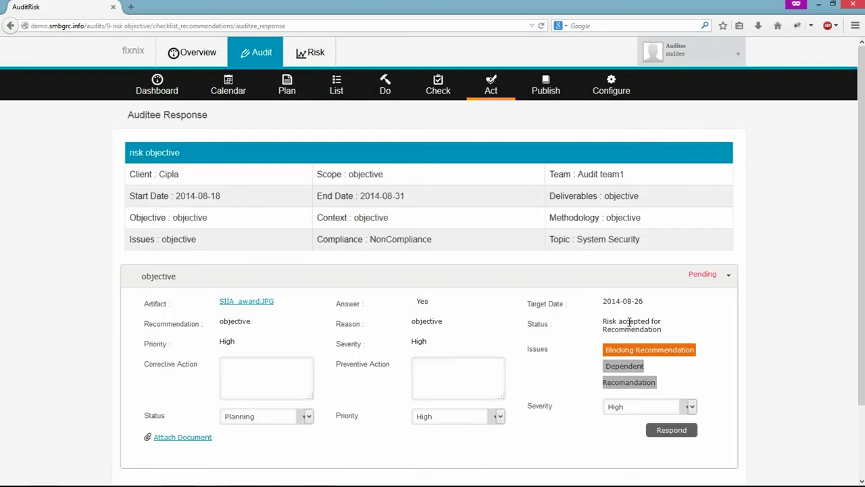
scroll(297, 281, "down", 2)
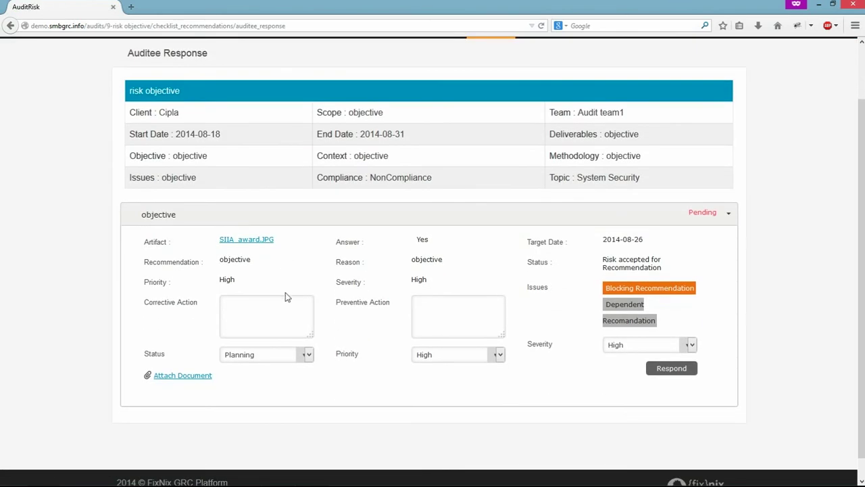
type("objective")
key("Tab")
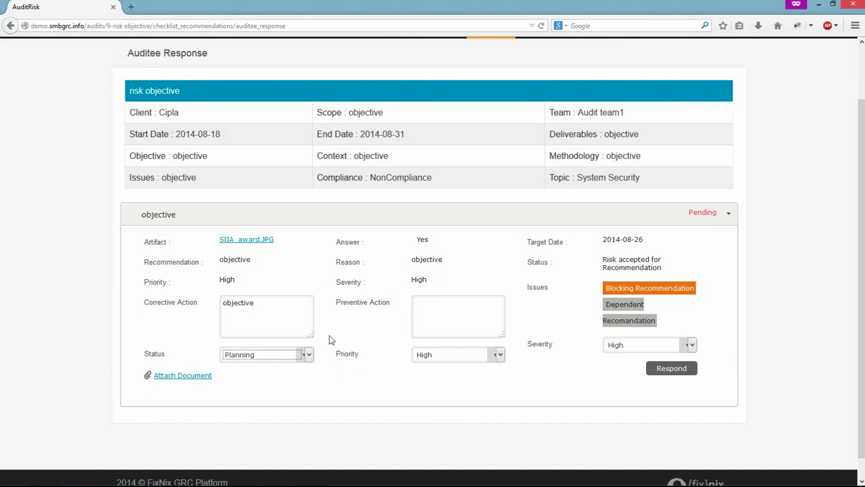
left_click(468, 306)
type("objective")
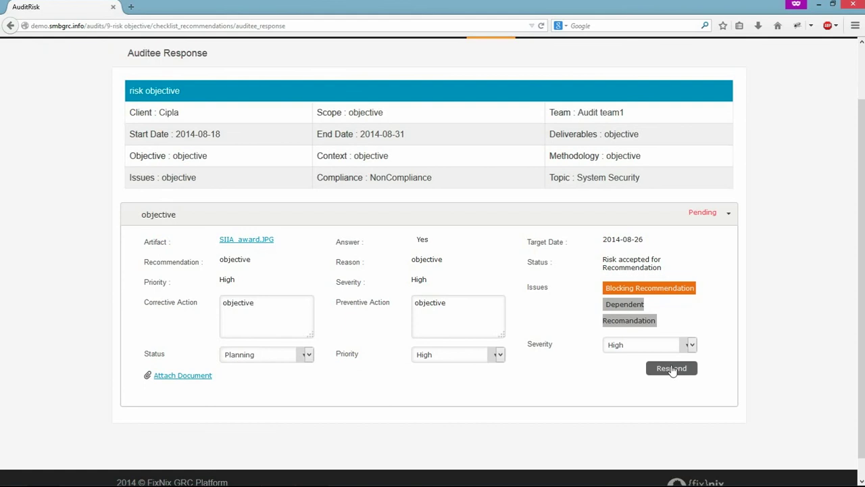
- Attach NEW fIXNIX LOGO.png from the Desktop to the auditee response
left_click(196, 376)
left_click(482, 7)
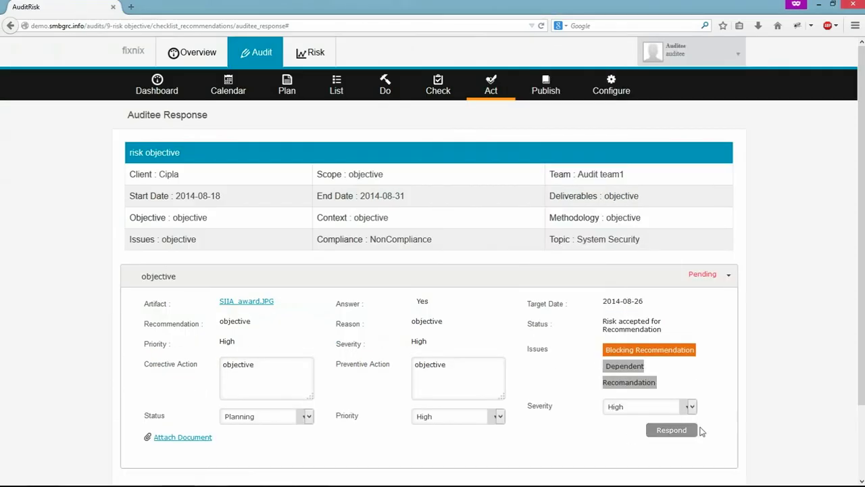
scroll(582, 336, "down", 3)
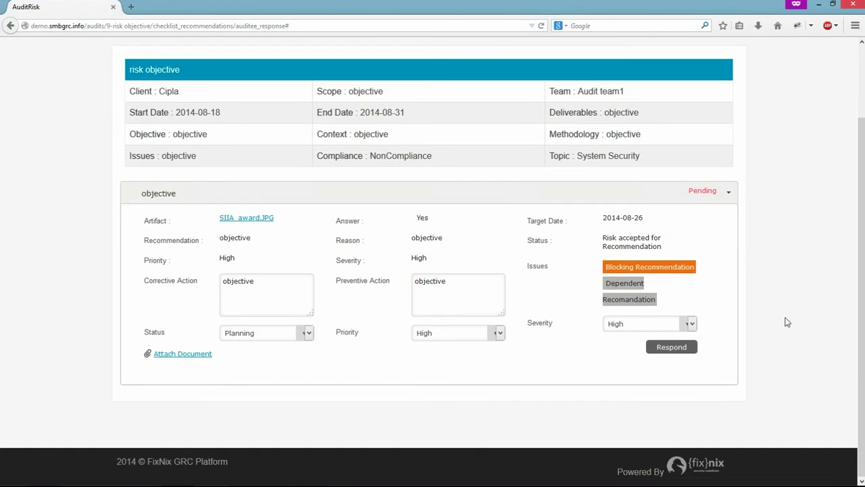
left_click(165, 361)
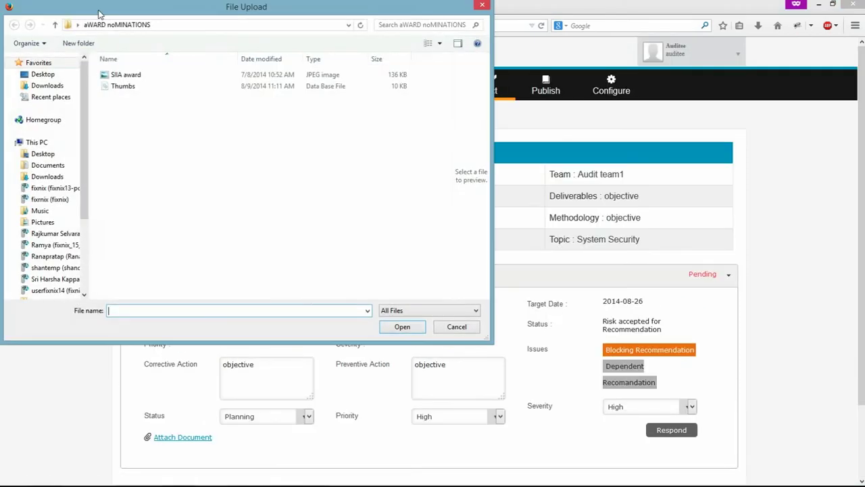
left_click(65, 25)
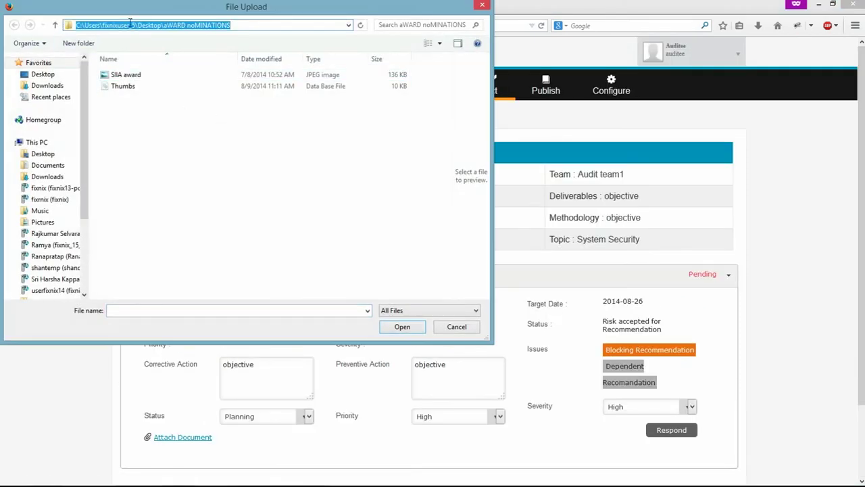
left_click(482, 4)
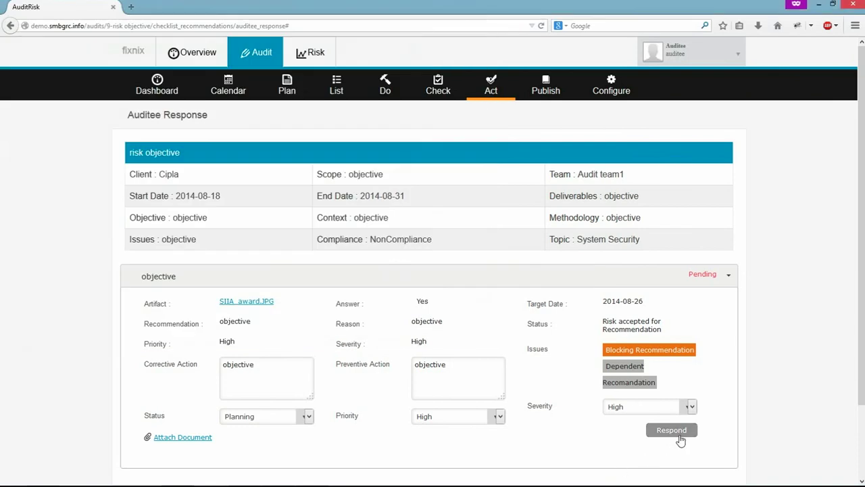
scroll(682, 440, "down", 3)
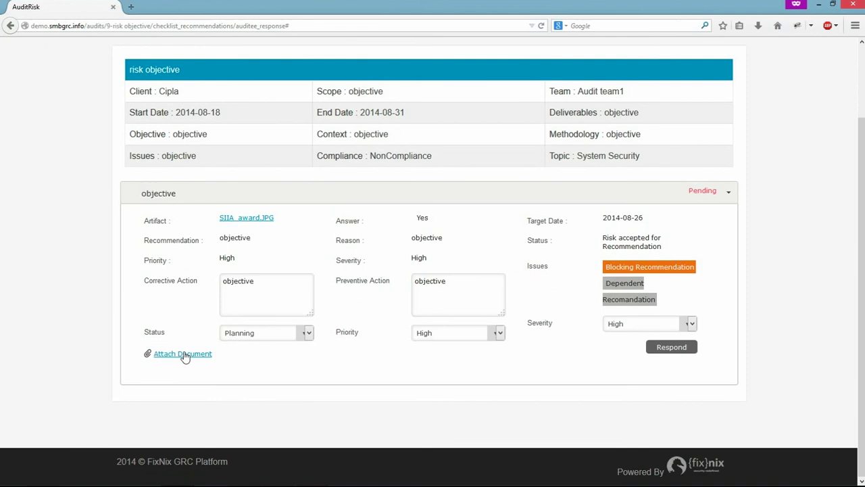
left_click(181, 355)
left_click(43, 154)
scroll(47, 203, "down", 3)
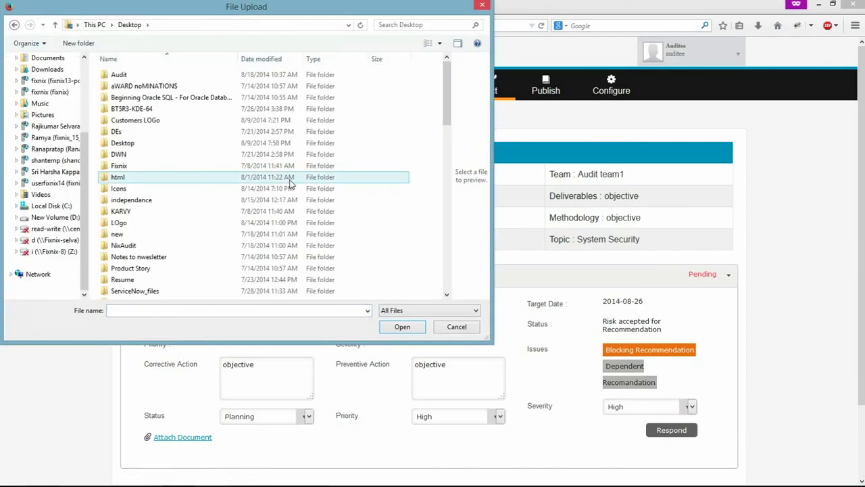
scroll(291, 183, "down", 7)
scroll(291, 182, "down", 7)
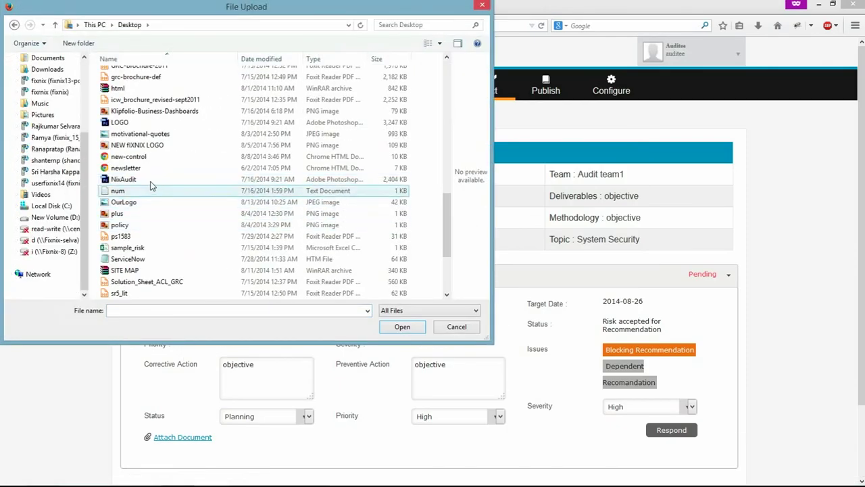
double_click(153, 144)
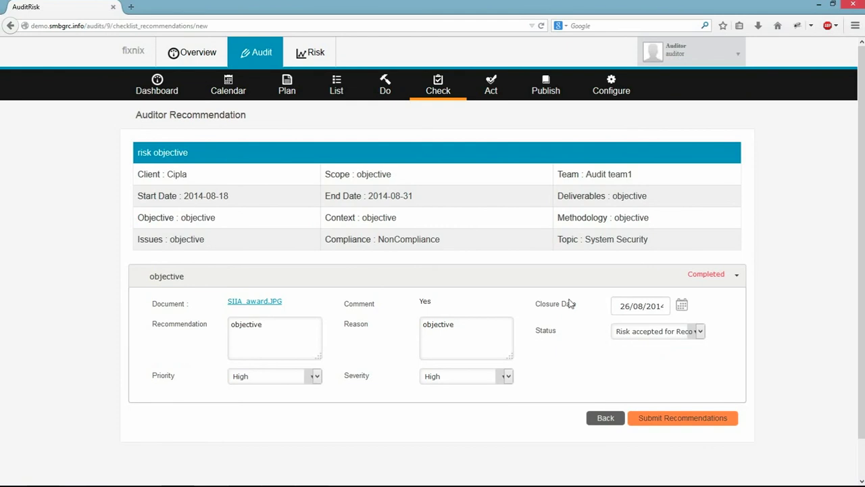
left_click(334, 88)
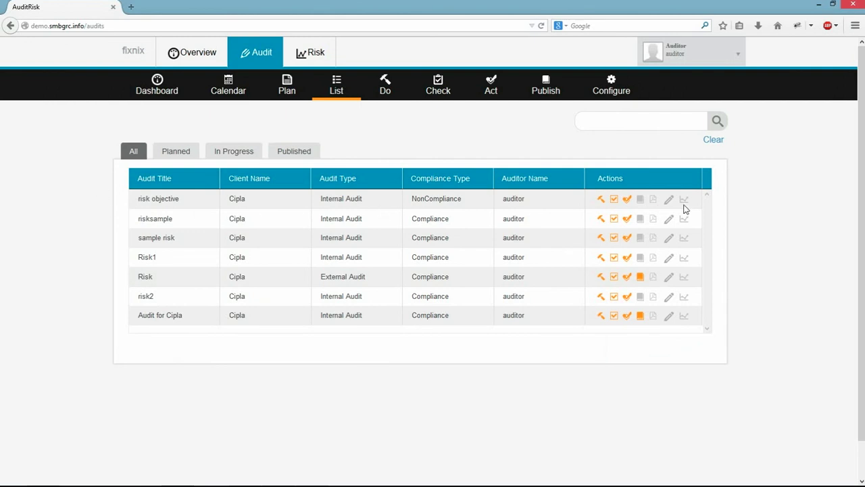
- Open the risk objective Publish step and paste 'objective' into Observation and Remarks
left_click(640, 199)
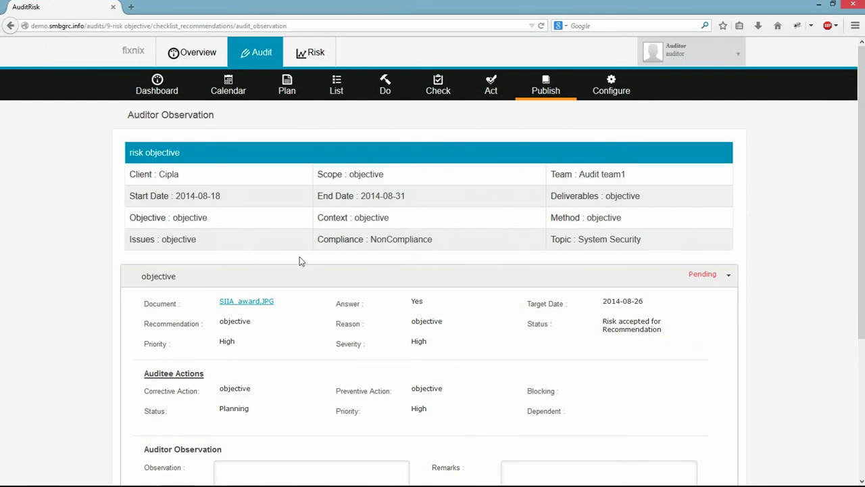
scroll(297, 264, "down", 2)
scroll(296, 265, "down", 2)
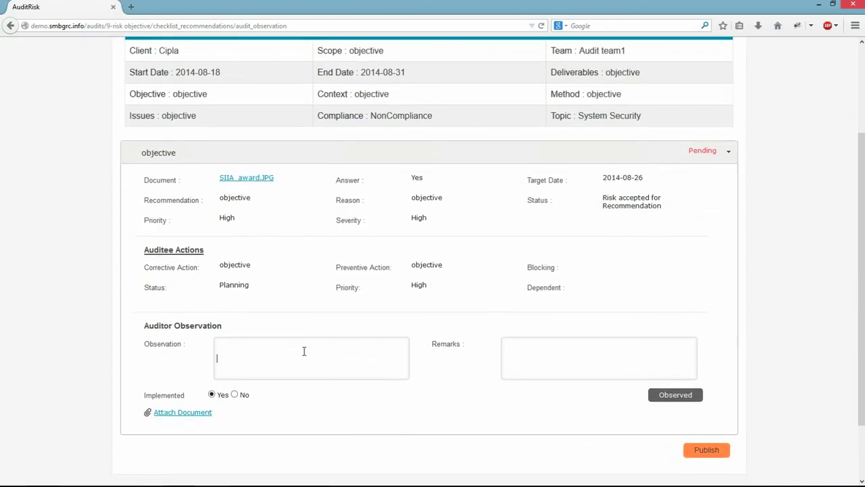
type("objective")
left_click(520, 356)
type("objective")
- Mark the auditor observation as Observed and publish the risk objective audit
scroll(676, 353, "down", 2)
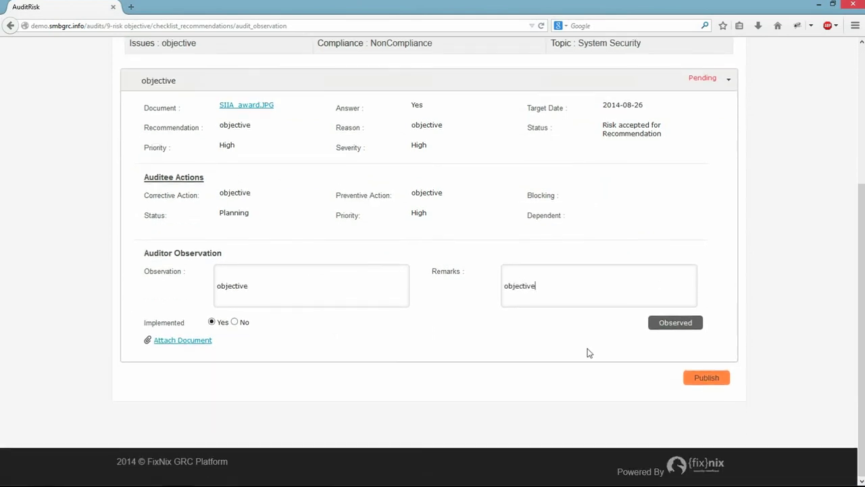
scroll(485, 327, "up", 5)
scroll(485, 328, "down", 3)
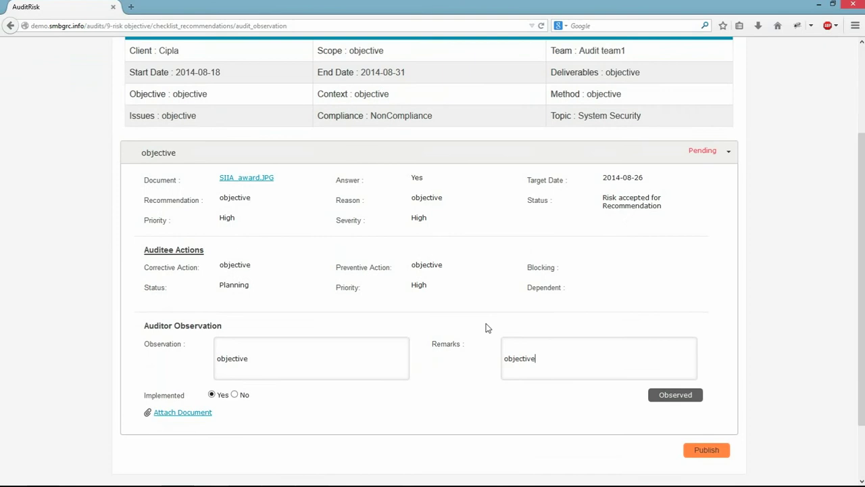
left_click(676, 395)
scroll(834, 345, "up", 3)
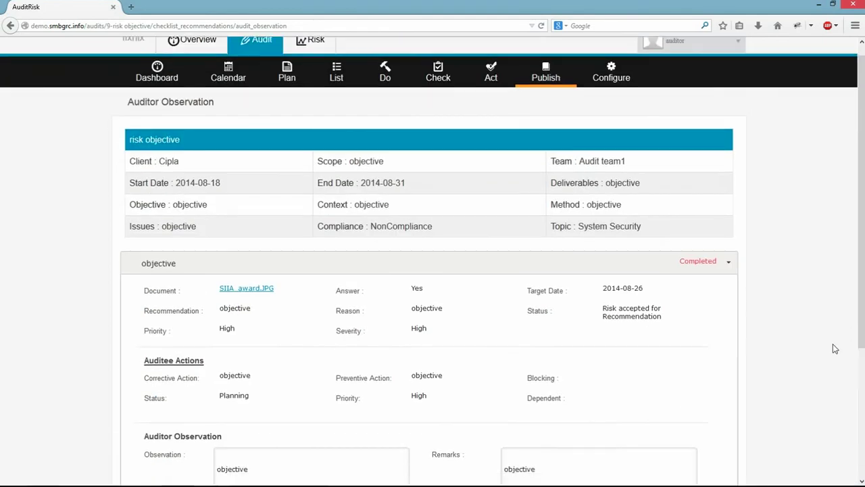
scroll(835, 348, "down", 5)
left_click(705, 390)
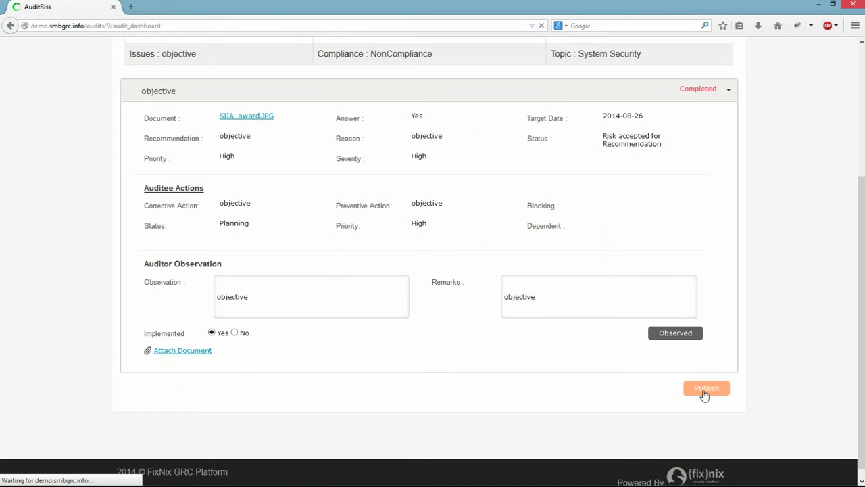
- Review the risk objective dashboard charts and download its report as a PDF
scroll(44, 321, "down", 5)
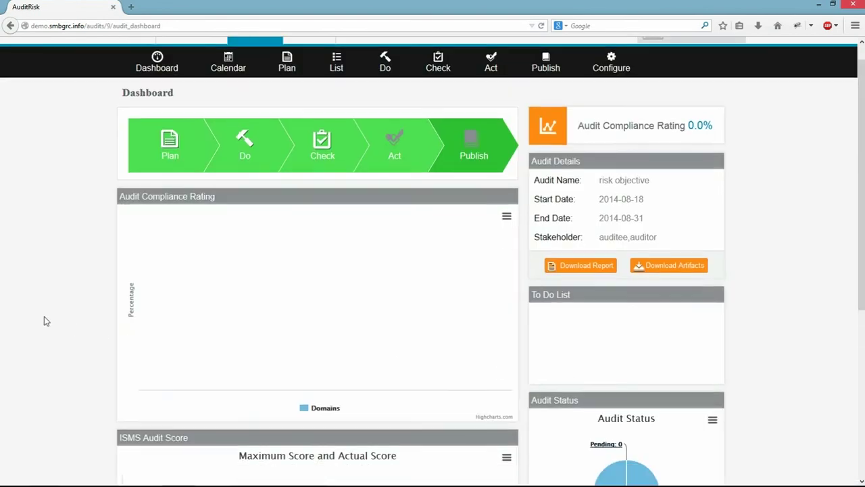
scroll(44, 321, "up", 5)
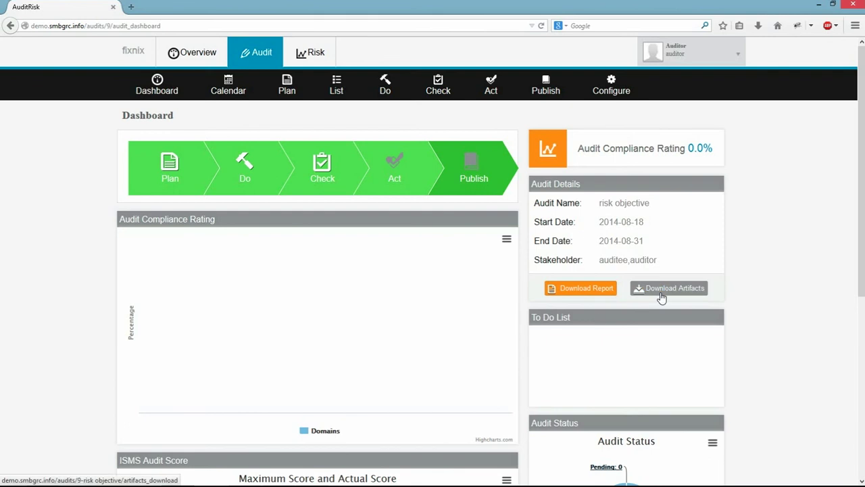
left_click(582, 288)
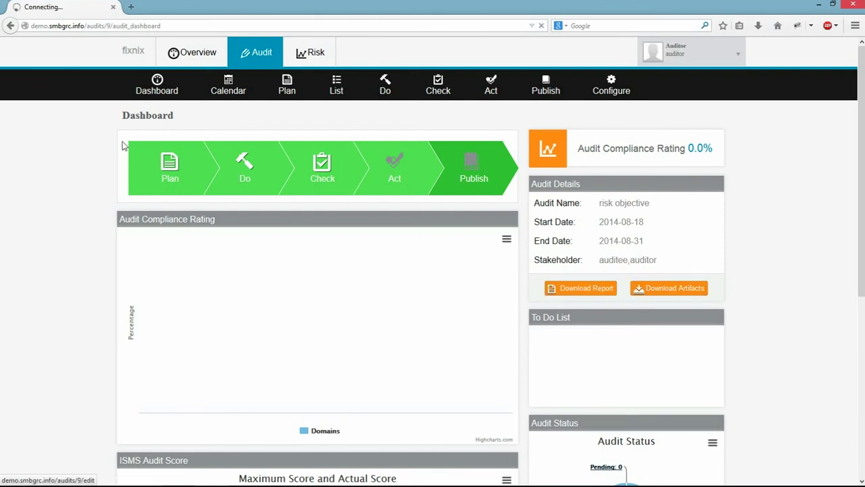
left_click(419, 139)
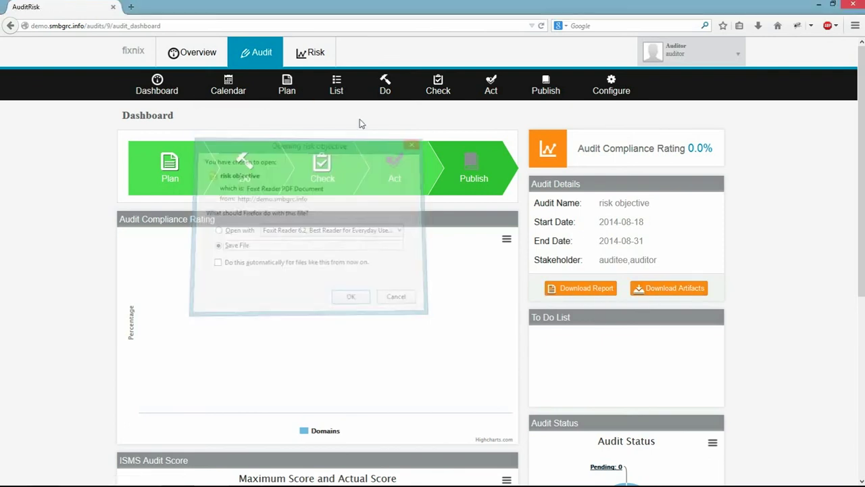
- Show the August 2014 audit calendar and check the risk objective event on the 18th
left_click(227, 90)
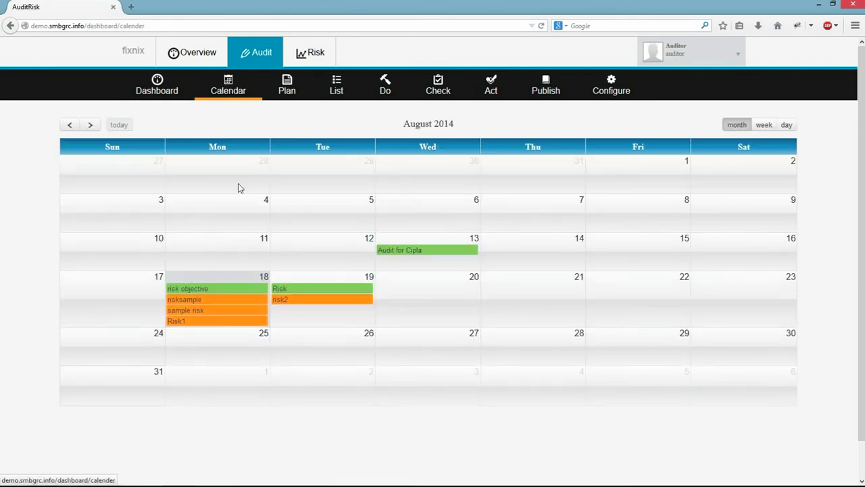
mouse_move(433, 253)
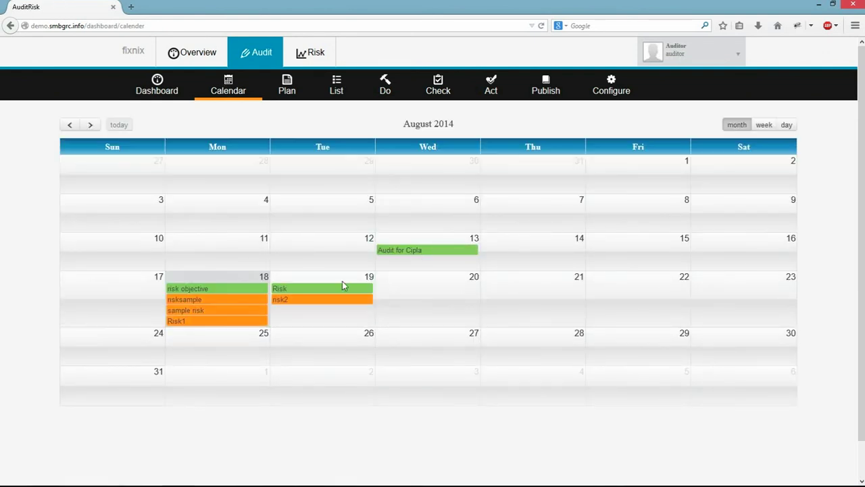
mouse_move(320, 302)
- Go to the auditor's User Profile settings page from Overview
left_click(174, 56)
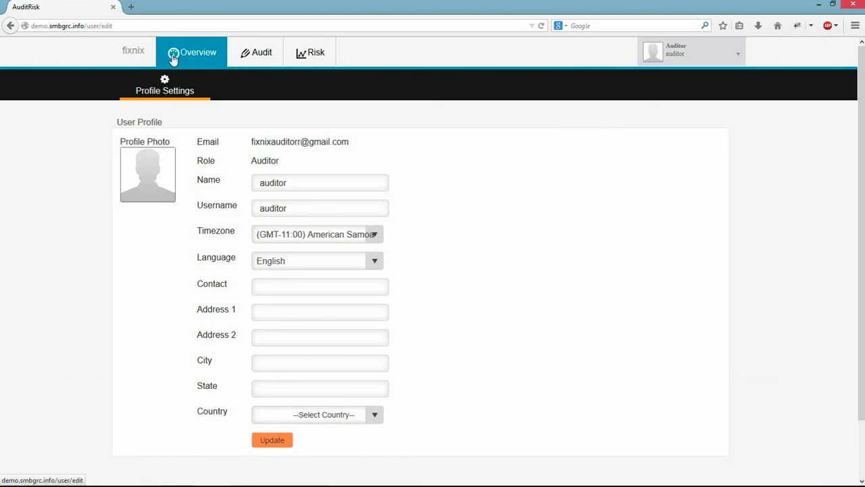